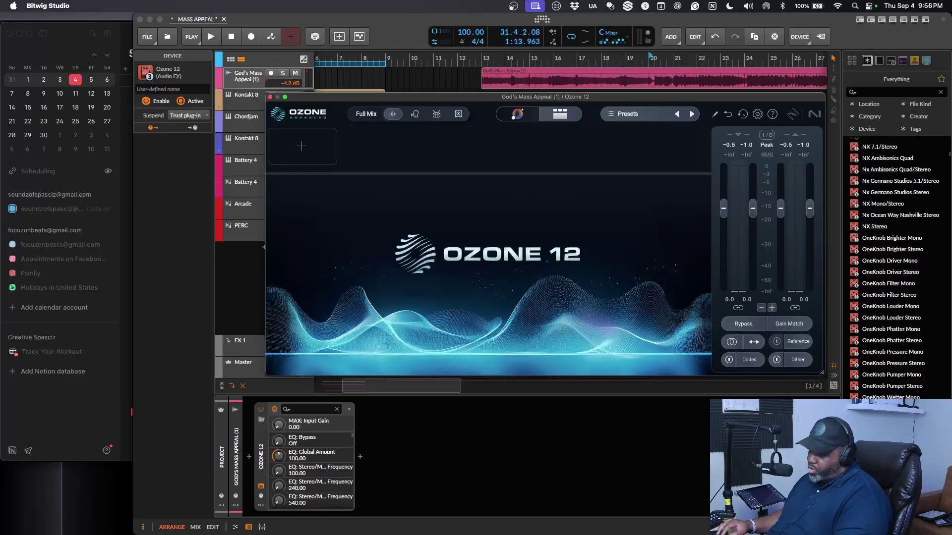
Add the Bass Control module to the empty Ozone chain and play a short passage of the track through it
{"action": "left_click", "coordinate": [306, 149]}
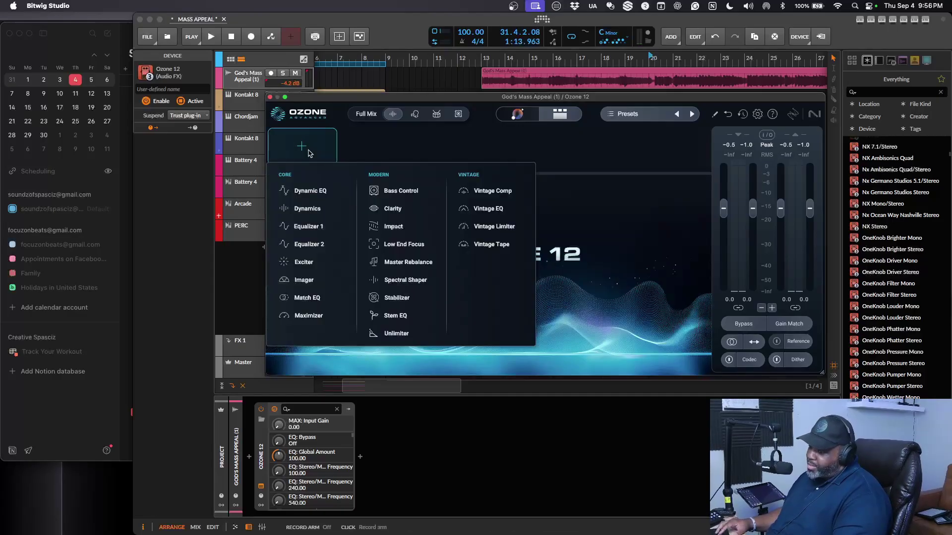
{"action": "left_click", "coordinate": [400, 191]}
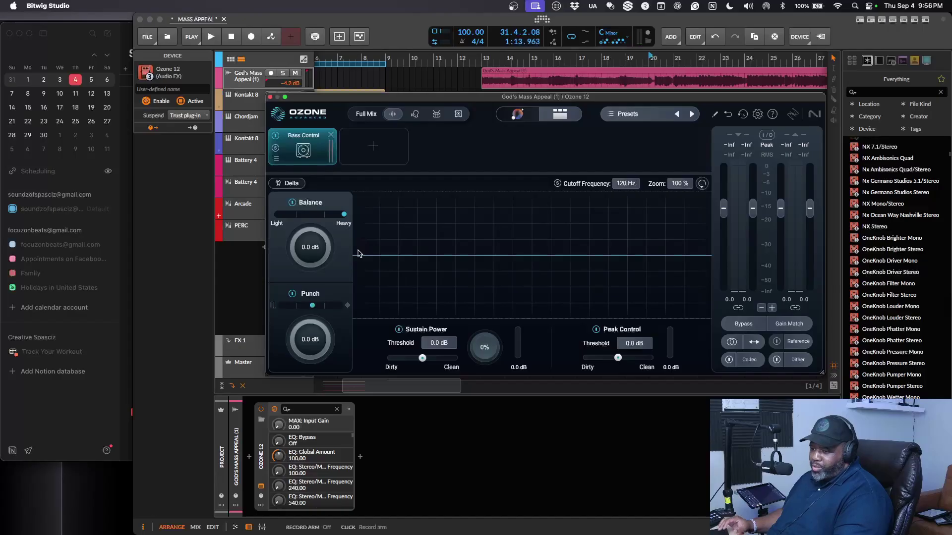
{"action": "key", "text": "space"}
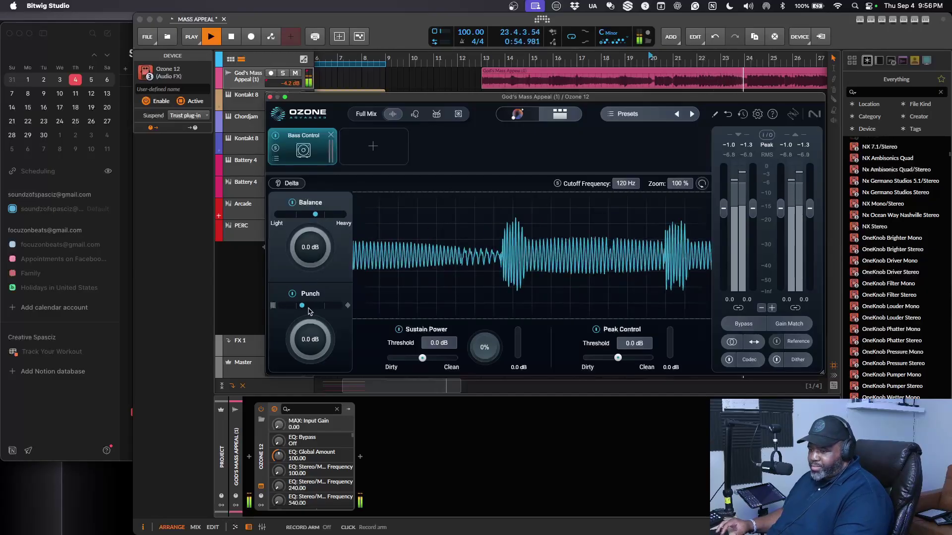
{"action": "key", "text": "space"}
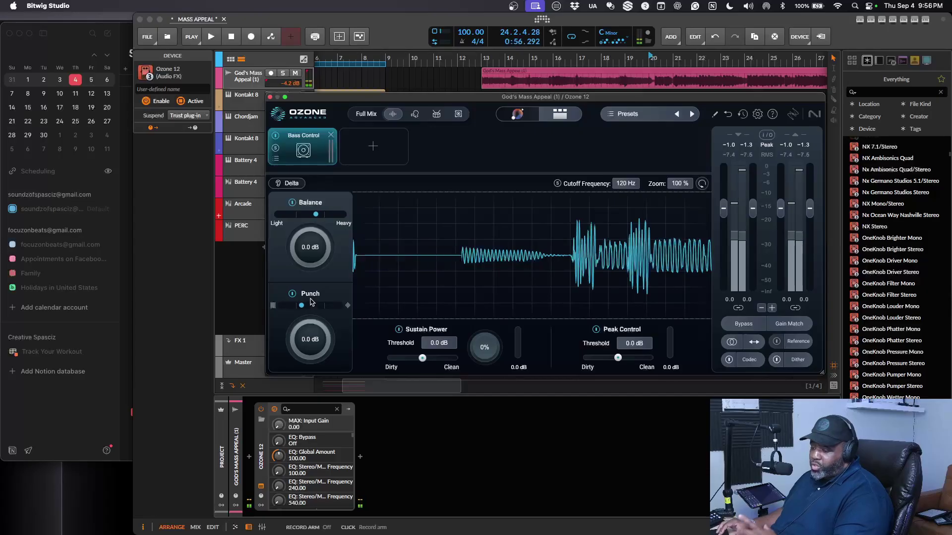
Compare the track with Bass Control's Delta monitoring on and off during playback, leaving Delta on
{"action": "left_click", "coordinate": [292, 184]}
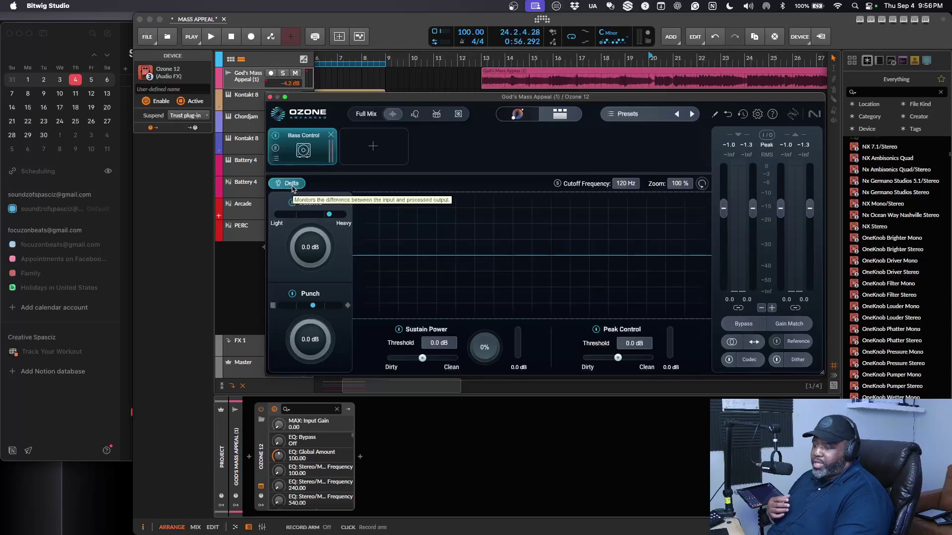
{"action": "key", "text": "space"}
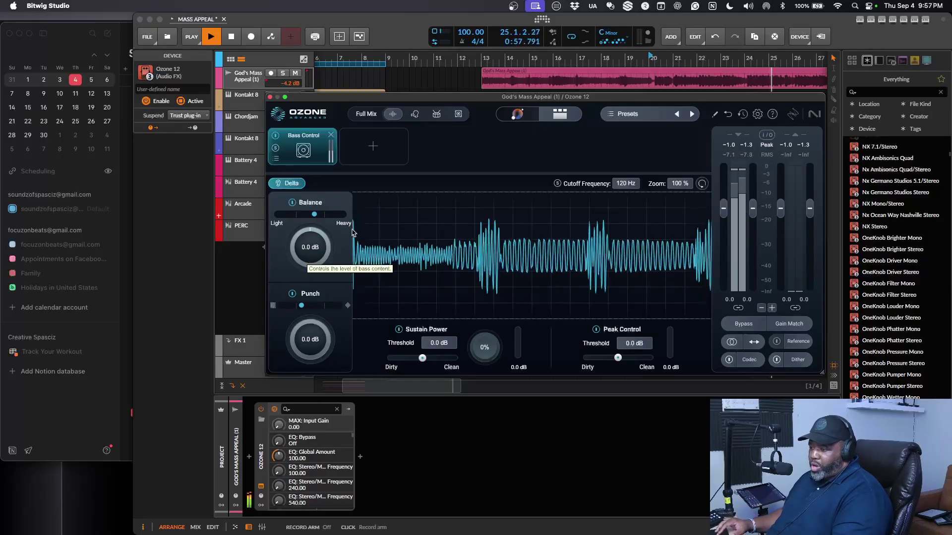
{"action": "key", "text": "space"}
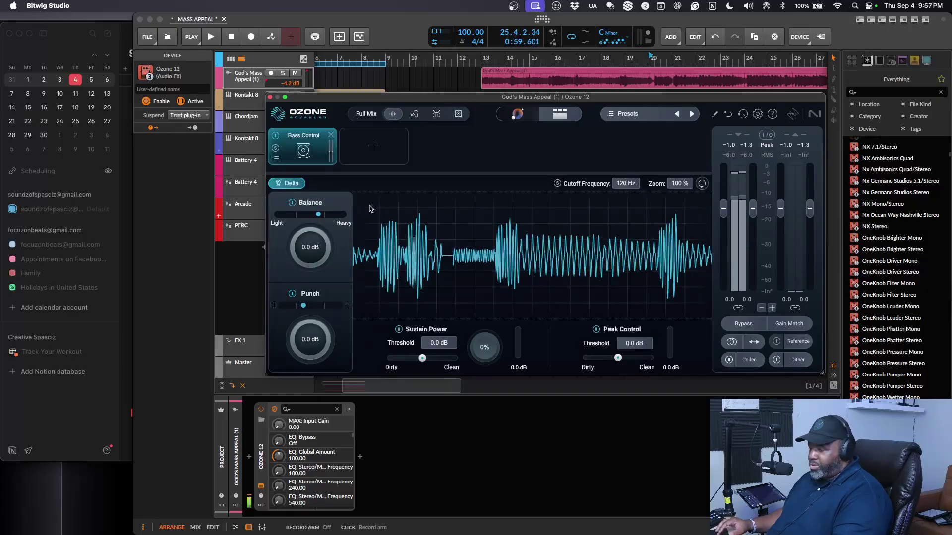
{"action": "left_click", "coordinate": [297, 183]}
{"action": "key", "text": "space"}
{"action": "left_click", "coordinate": [293, 183]}
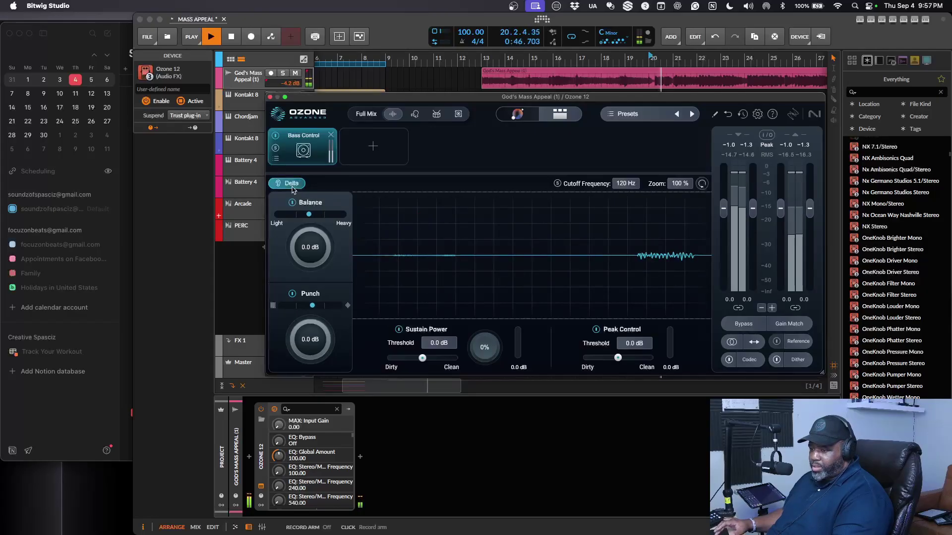
While listening in Delta, set Bass Control's Balance to +1.5 dB and its Punch to +2.5 dB
{"action": "left_click_drag", "start_coordinate": [308, 256], "coordinate": [311, 244]}
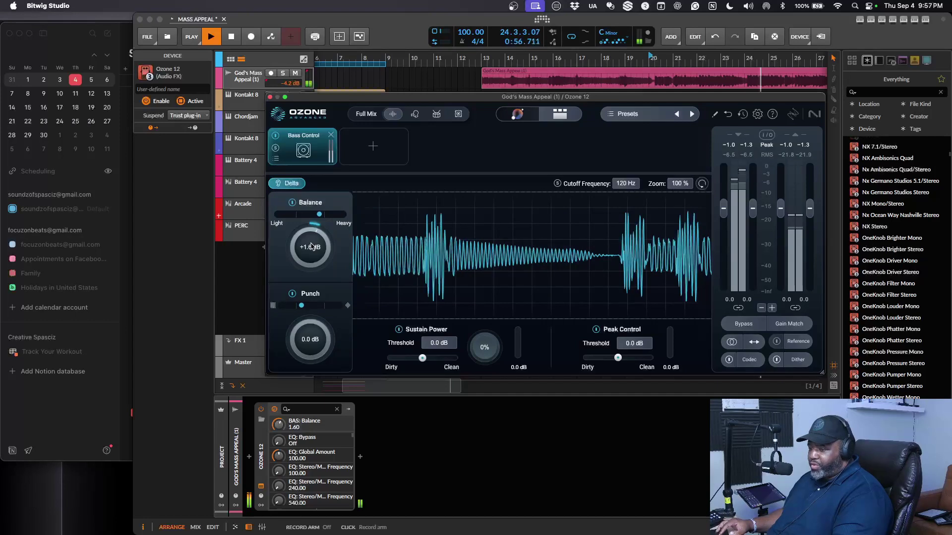
{"action": "left_click_drag", "start_coordinate": [312, 246], "coordinate": [311, 240]}
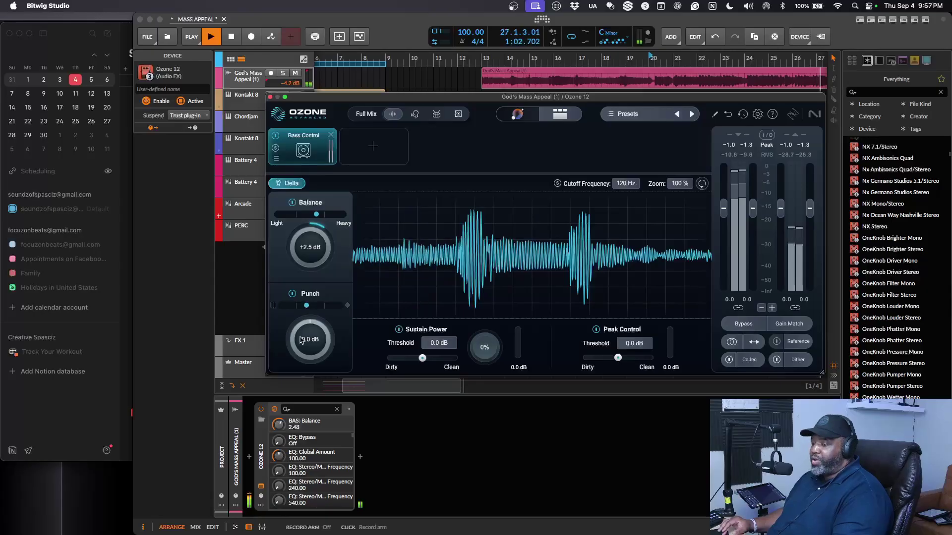
{"action": "left_click_drag", "start_coordinate": [300, 340], "coordinate": [304, 323]}
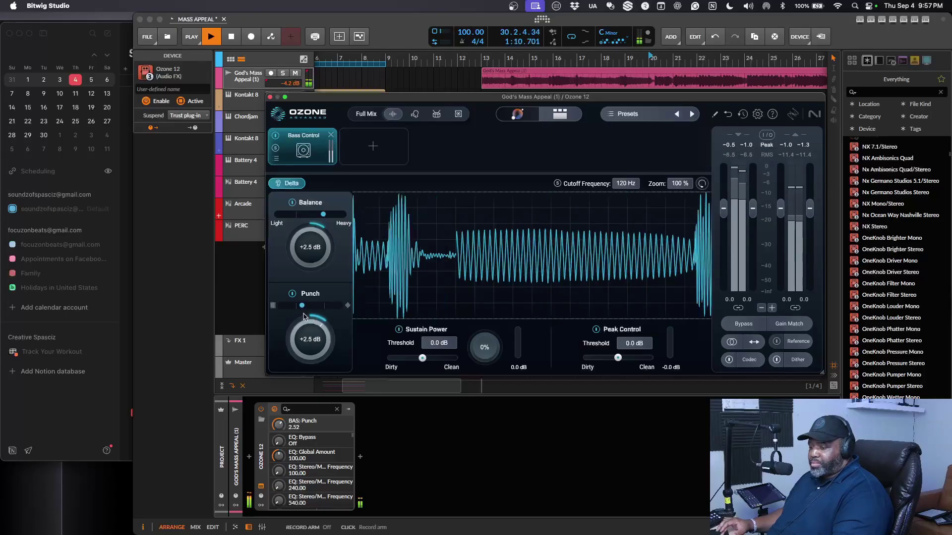
{"action": "left_click_drag", "start_coordinate": [307, 248], "coordinate": [305, 262]}
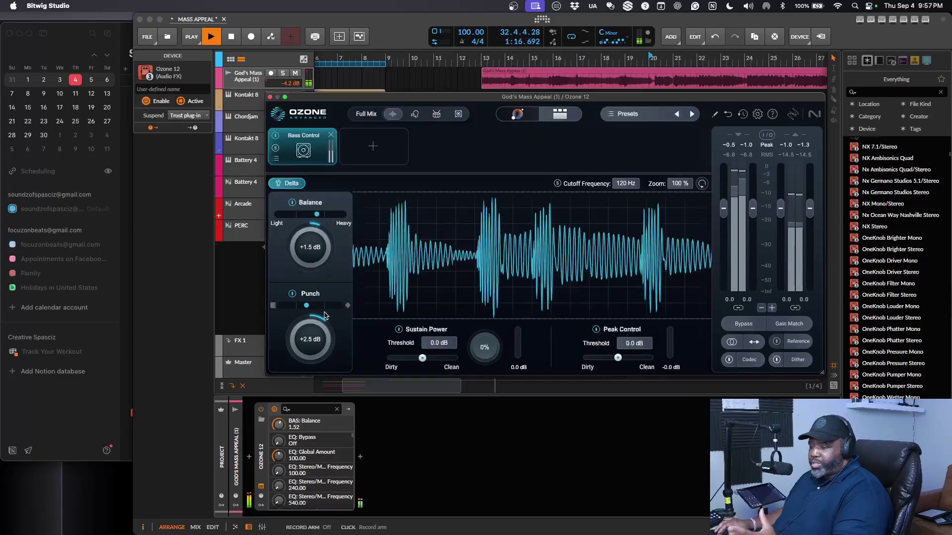
{"action": "left_click", "coordinate": [317, 336]}
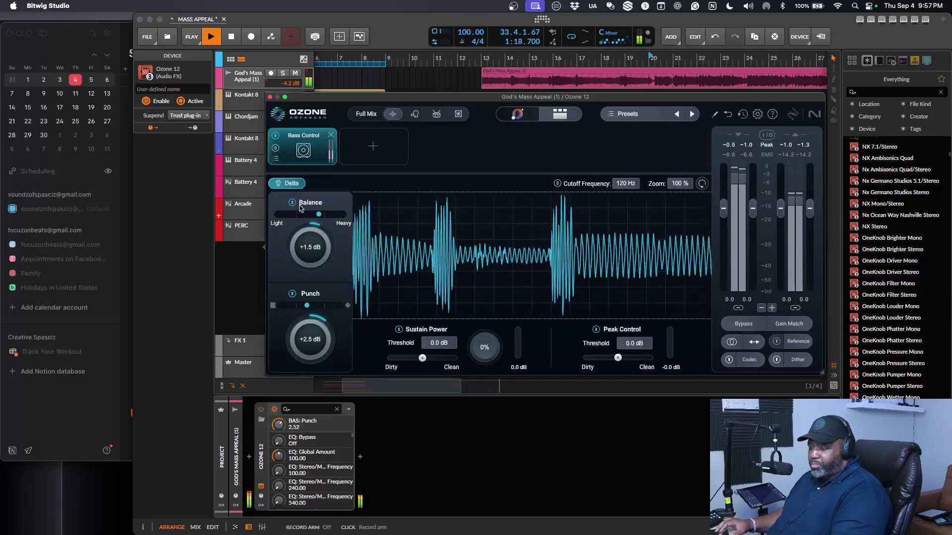
With Delta off during playback, set Sustain Power to 6% with a Dirty/Clean blend of 77.21, and Peak Control character to 3.42
{"action": "left_click", "coordinate": [295, 183]}
{"action": "key", "text": "space"}
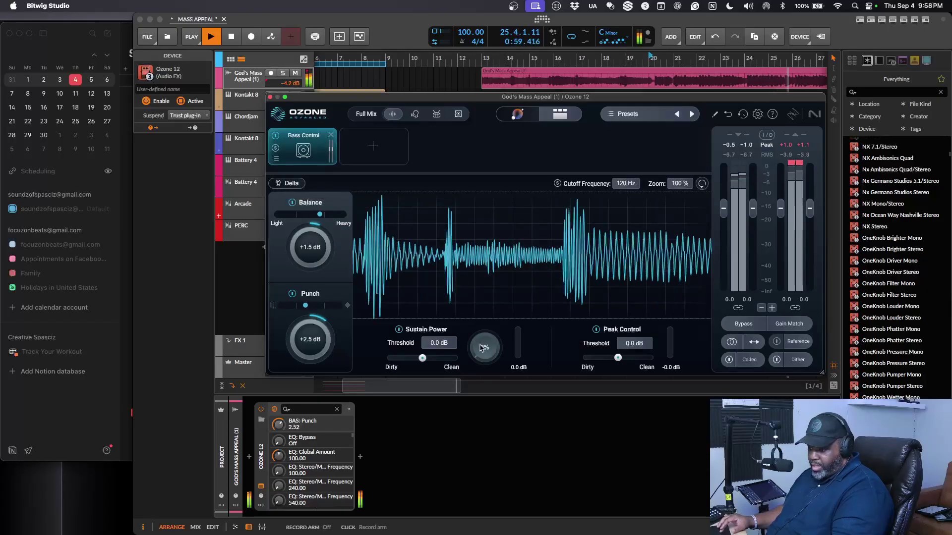
{"action": "left_click_drag", "start_coordinate": [481, 348], "coordinate": [480, 341]}
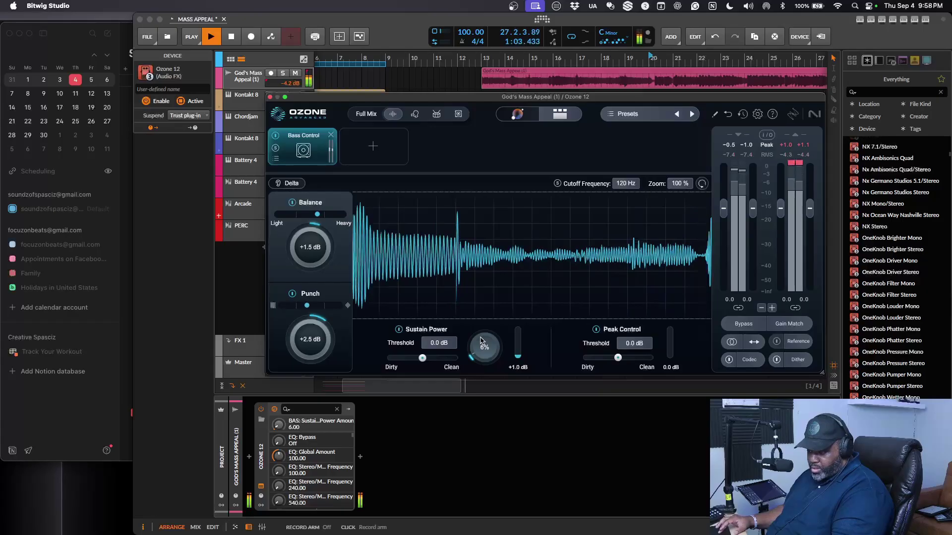
{"action": "left_click_drag", "start_coordinate": [422, 358], "coordinate": [430, 359]}
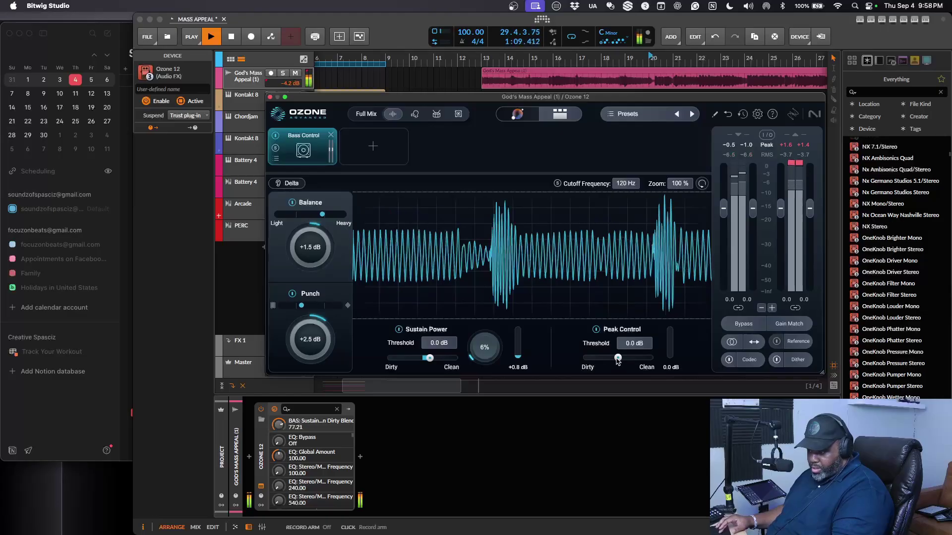
{"action": "left_click_drag", "start_coordinate": [617, 358], "coordinate": [622, 359]}
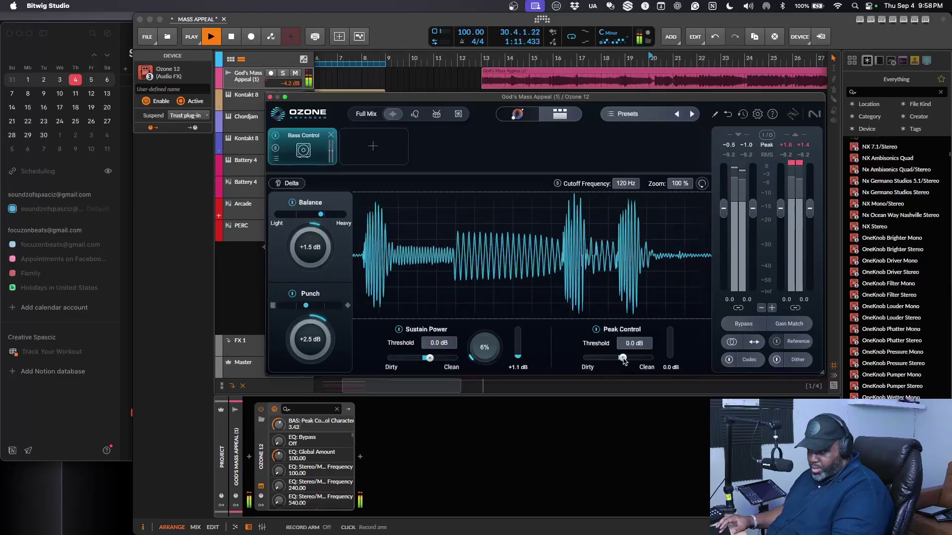
{"action": "key", "text": "space"}
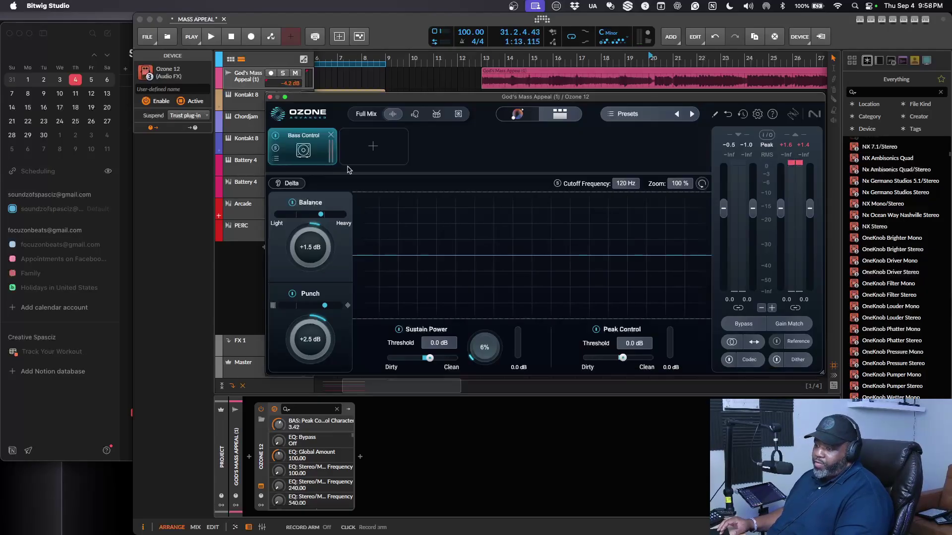
Replace the Bass Control module with Unlimiter and learn its threshold from the playing track
{"action": "left_click", "coordinate": [331, 136]}
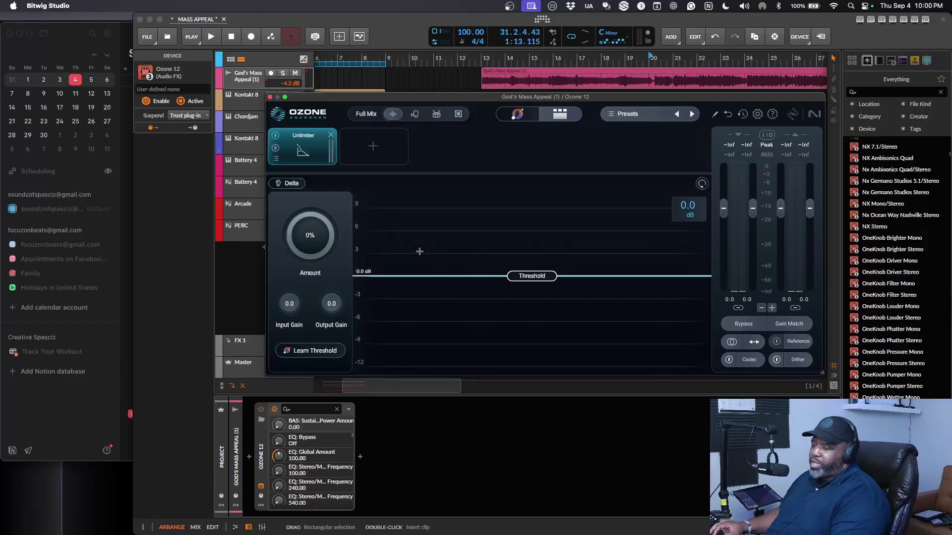
{"action": "key", "text": "space"}
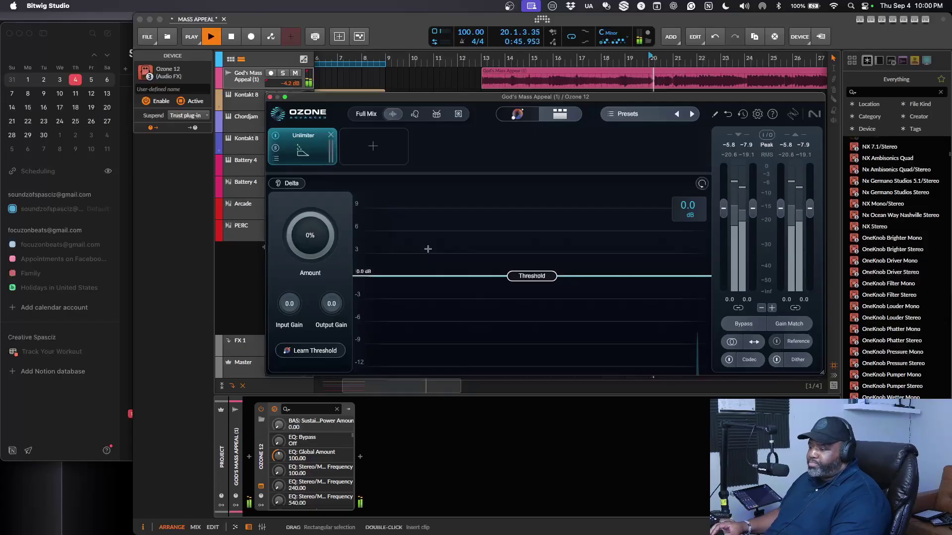
{"action": "left_click", "coordinate": [330, 350]}
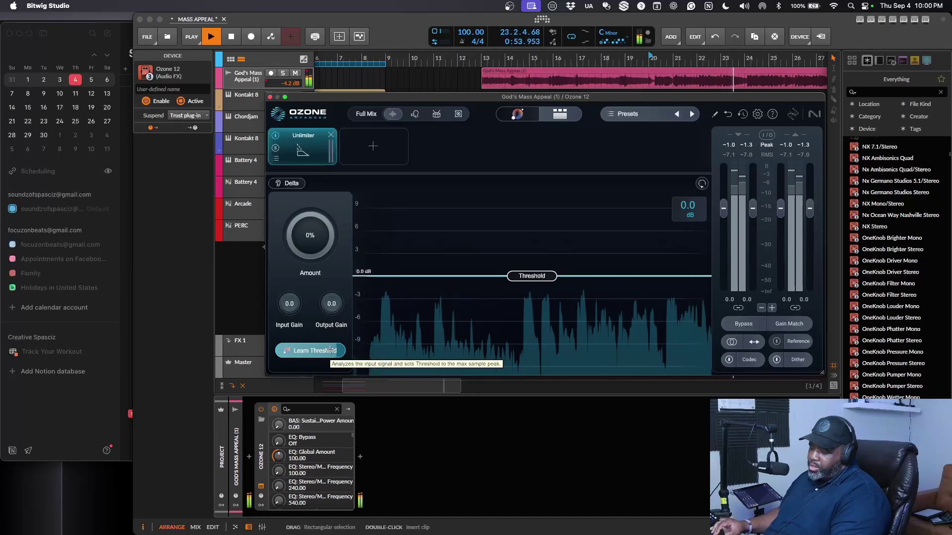
{"action": "left_click", "coordinate": [330, 350]}
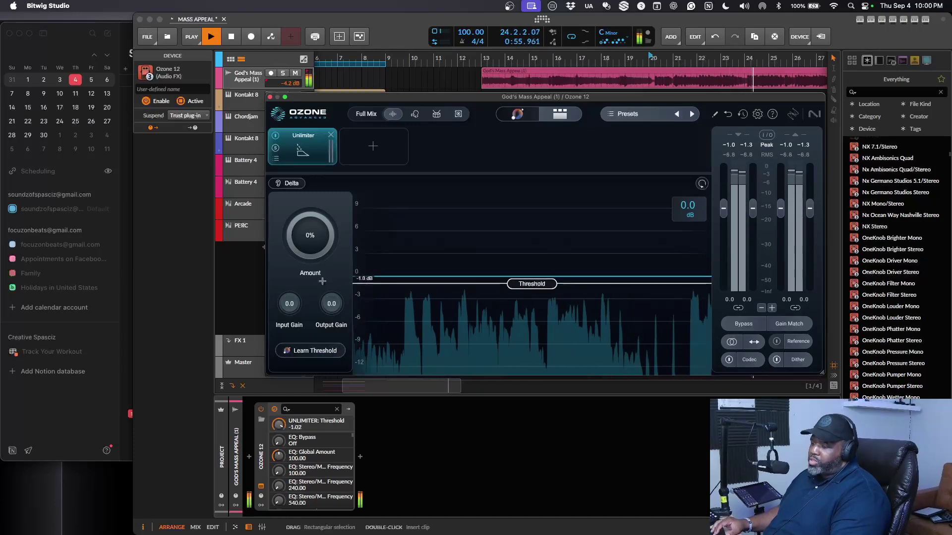
Set the Unlimiter's Amount to 83% while monitoring Delta, and raise its Output Gain to about 2.1 dB with Delta off
{"action": "left_click", "coordinate": [288, 183]}
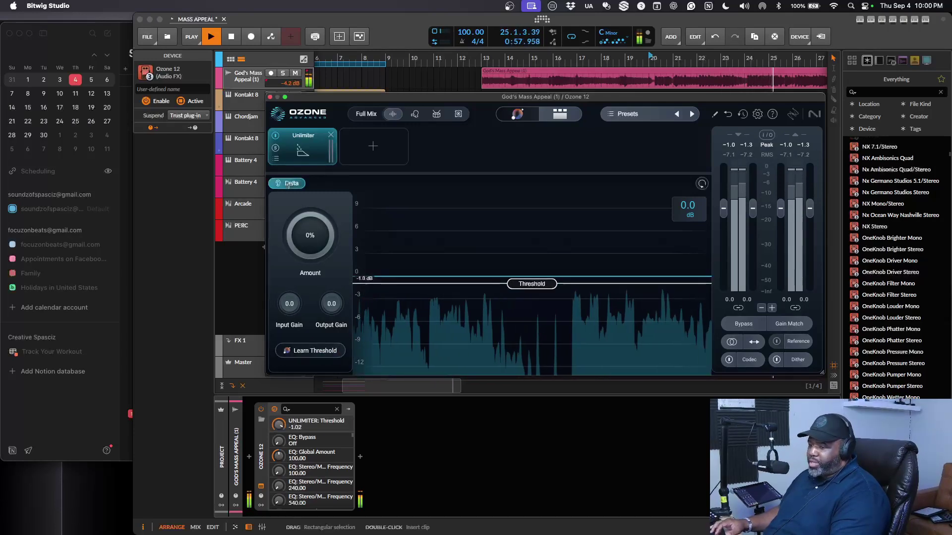
{"action": "left_click_drag", "start_coordinate": [311, 243], "coordinate": [321, 169]}
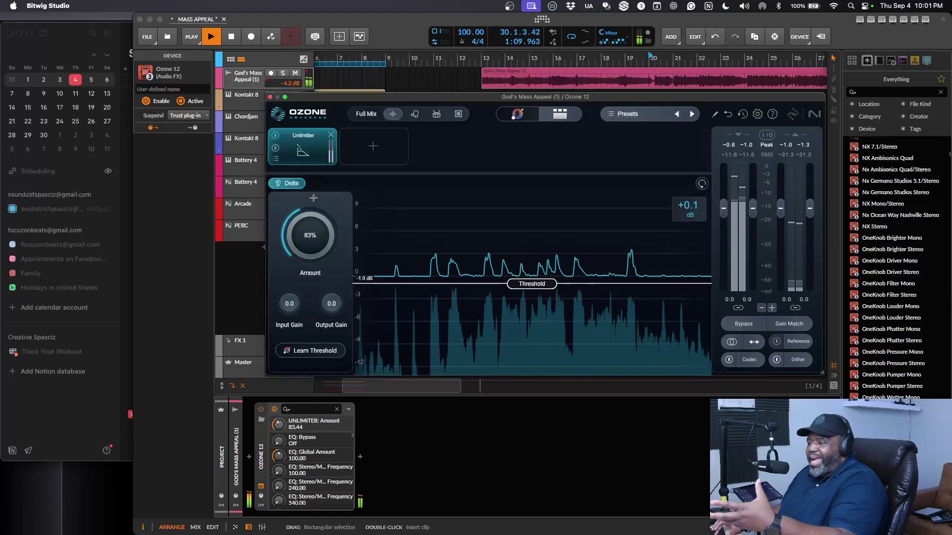
{"action": "left_click", "coordinate": [291, 182]}
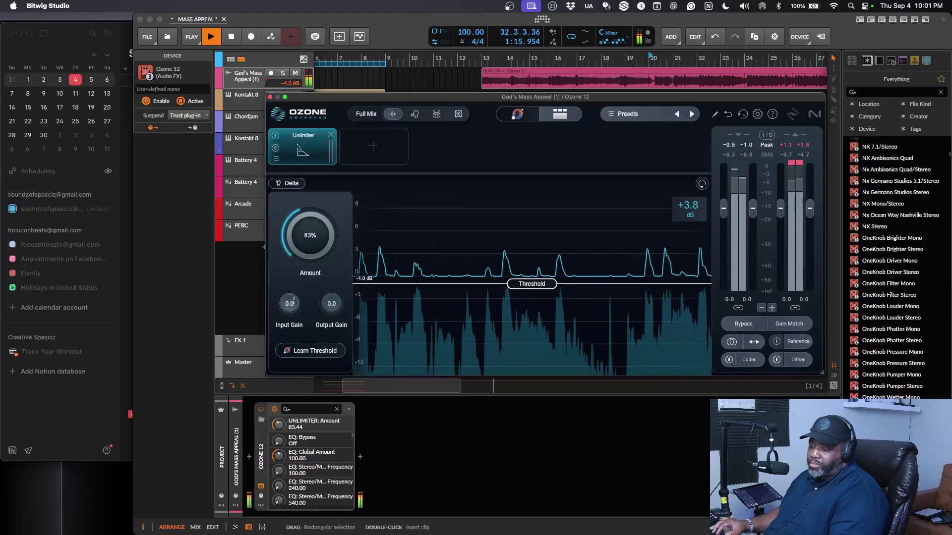
{"action": "left_click_drag", "start_coordinate": [337, 304], "coordinate": [337, 293]}
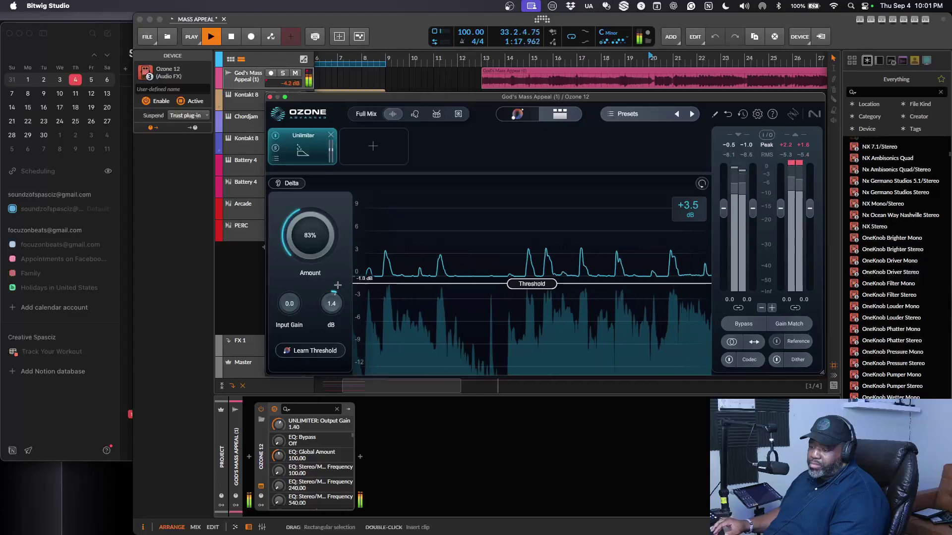
{"action": "left_click_drag", "start_coordinate": [339, 277], "coordinate": [339, 276]}
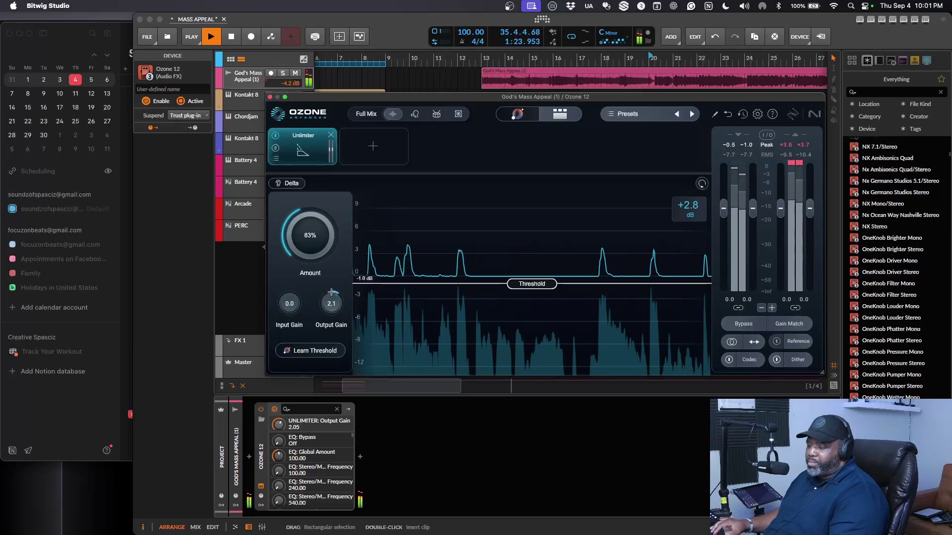
Stop playback, reset the Unlimiter's Amount to 0% and Output Gain to 0, and remove the module from the chain
{"action": "key", "text": "space"}
{"action": "left_click_drag", "start_coordinate": [331, 303], "coordinate": [332, 321]}
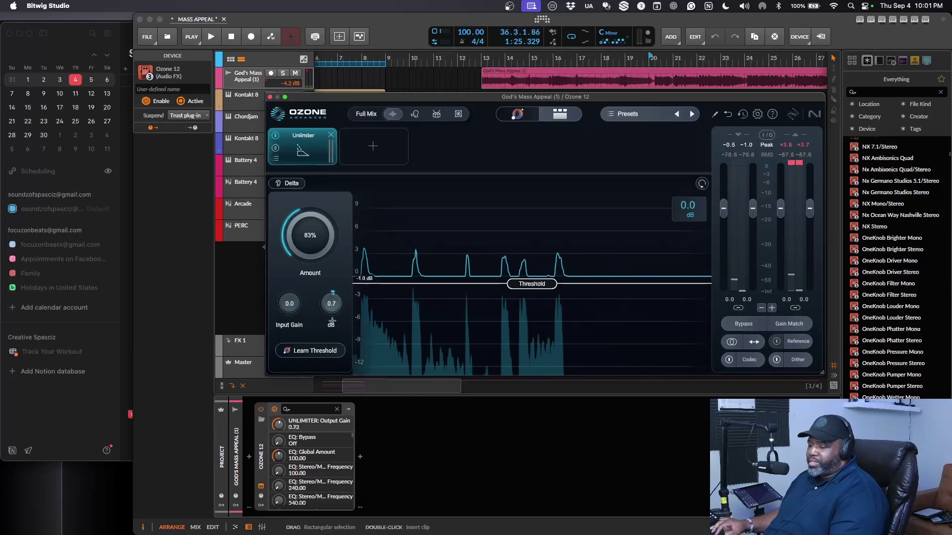
{"action": "left_click_drag", "start_coordinate": [310, 236], "coordinate": [332, 317]}
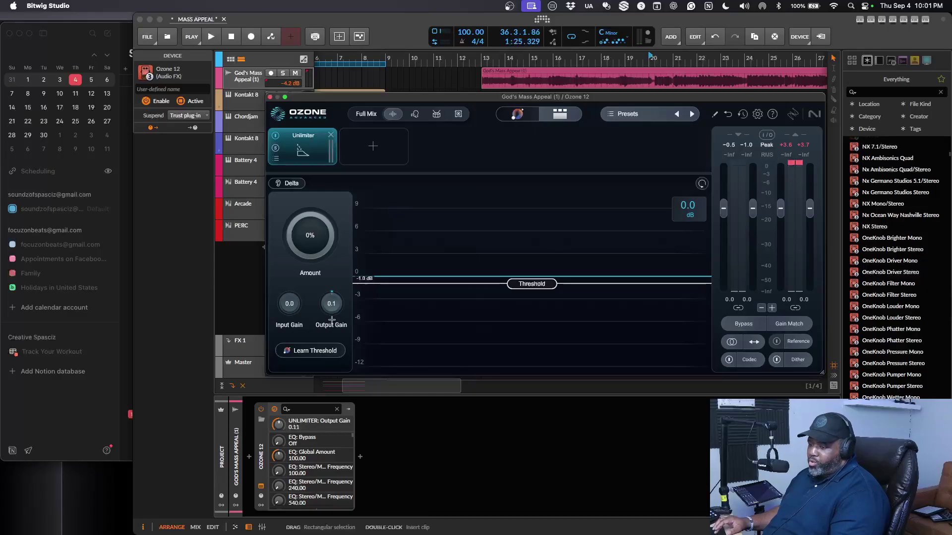
{"action": "left_click", "coordinate": [330, 134]}
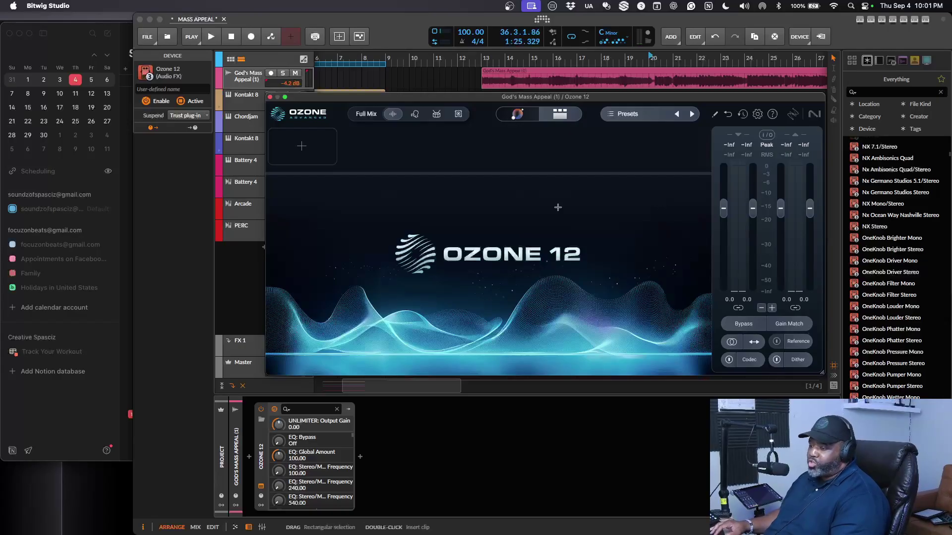
Add the Stem EQ module and raise its Vocals gain to +7.4 dB while playing the track in Delta
{"action": "left_click", "coordinate": [307, 150]}
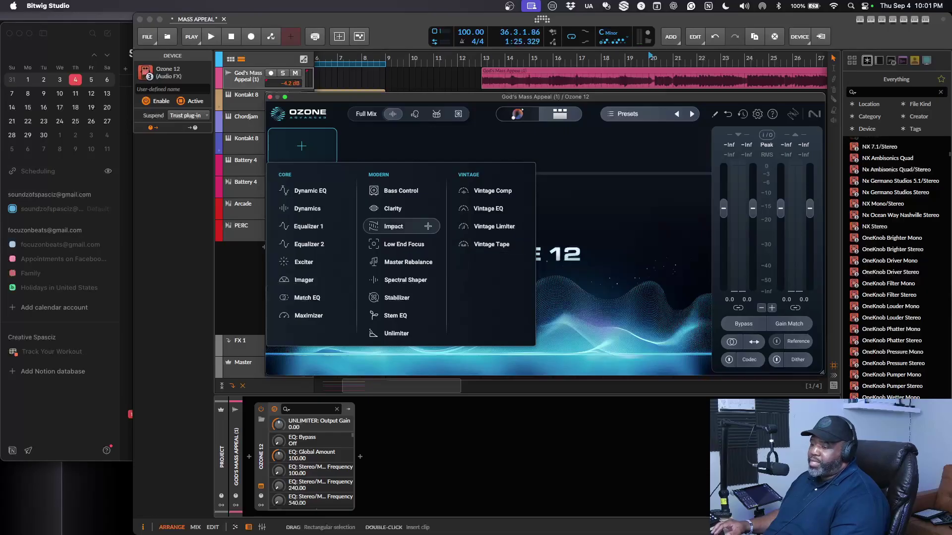
{"action": "left_click", "coordinate": [410, 321]}
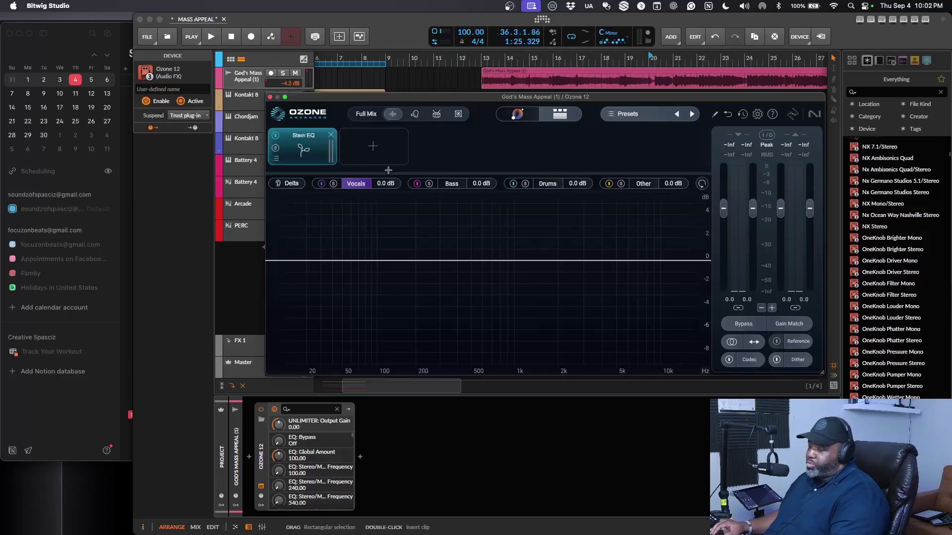
{"action": "key", "text": "space"}
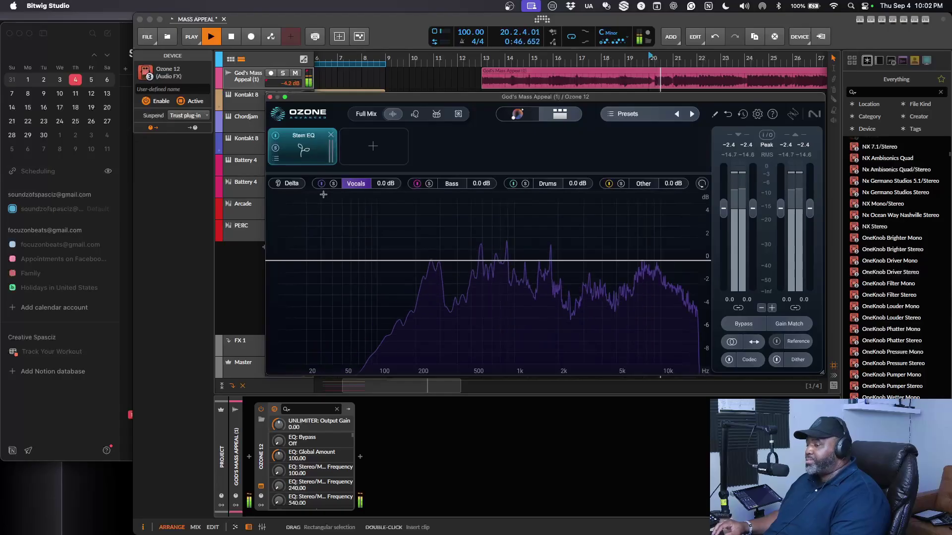
{"action": "left_click", "coordinate": [292, 183]}
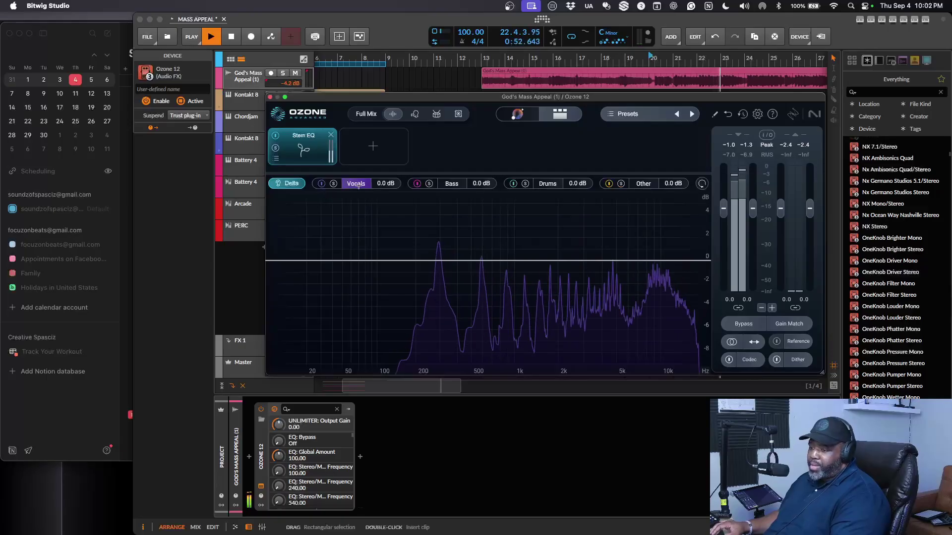
{"action": "left_click_drag", "start_coordinate": [385, 183], "coordinate": [356, 143]}
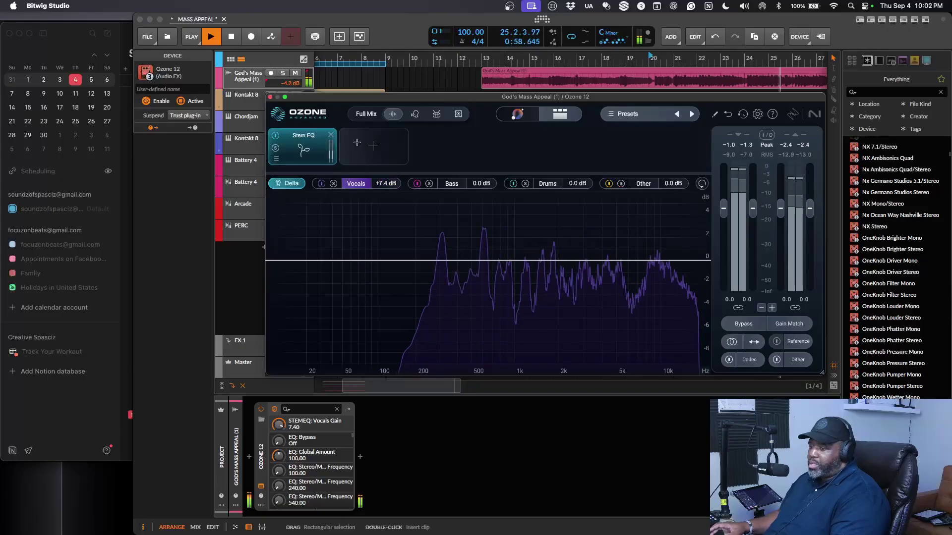
Turn off Delta monitoring, stop playback and reset the Stem EQ's Vocals gain to 0 dB
{"action": "left_click", "coordinate": [291, 184]}
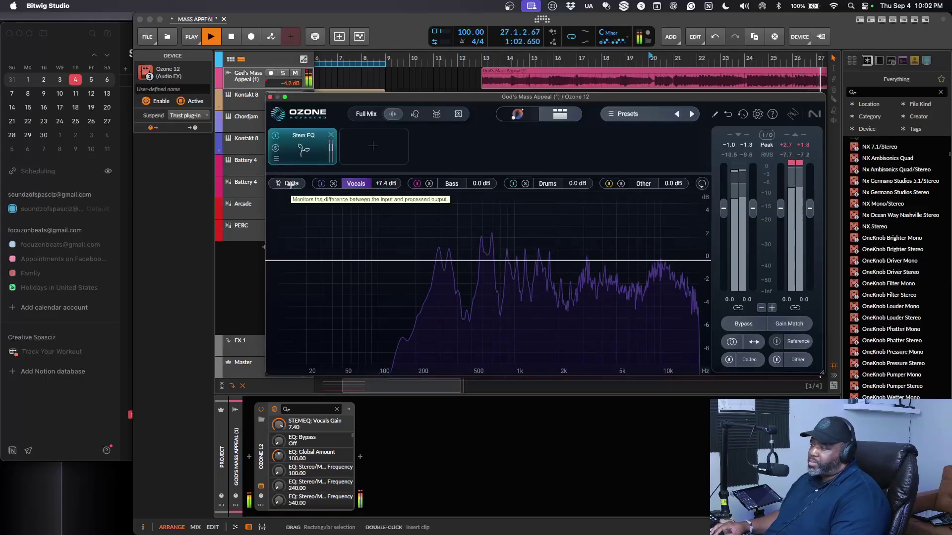
{"action": "key", "text": "space"}
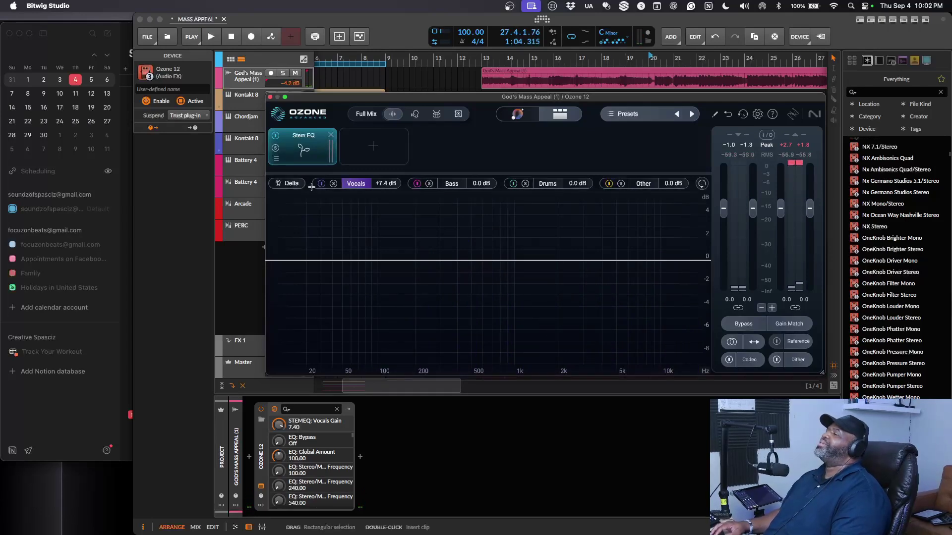
{"action": "double_click", "coordinate": [390, 182]}
{"action": "type", "text": "0"}
{"action": "key", "text": "Return"}
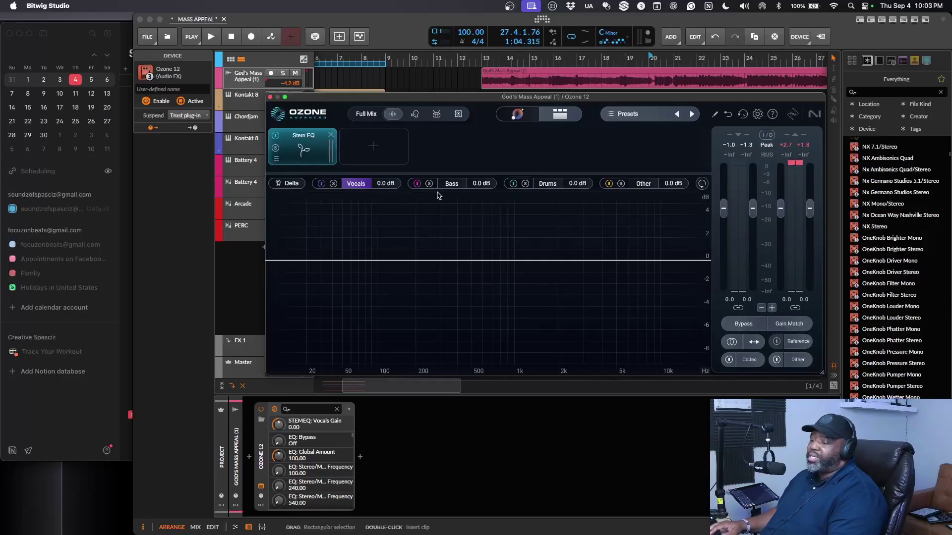
Raise the Stem EQ's Bass gain to +8.6 dB while playing the track, comparing the sound with Delta on and off
{"action": "left_click", "coordinate": [451, 184]}
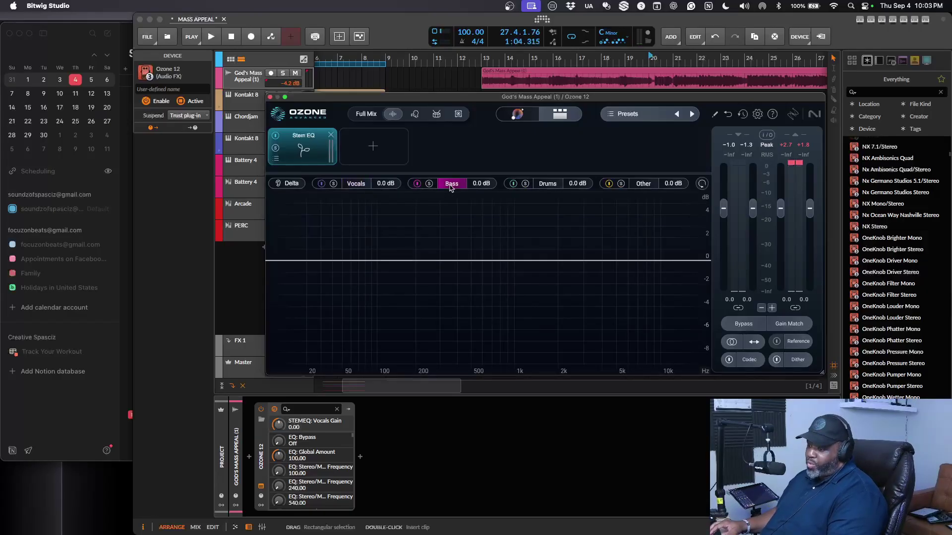
{"action": "left_click", "coordinate": [292, 184]}
{"action": "key", "text": "space"}
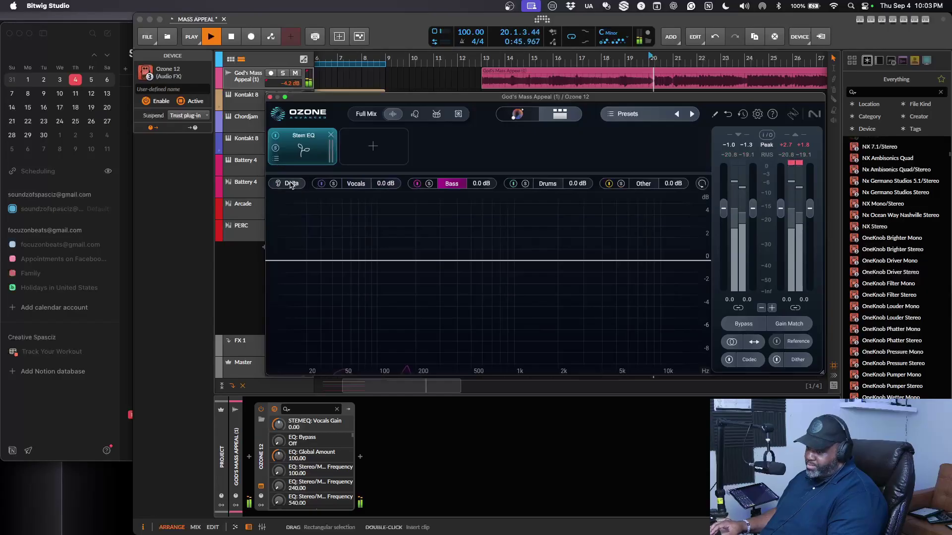
{"action": "left_click_drag", "start_coordinate": [481, 183], "coordinate": [477, 107]}
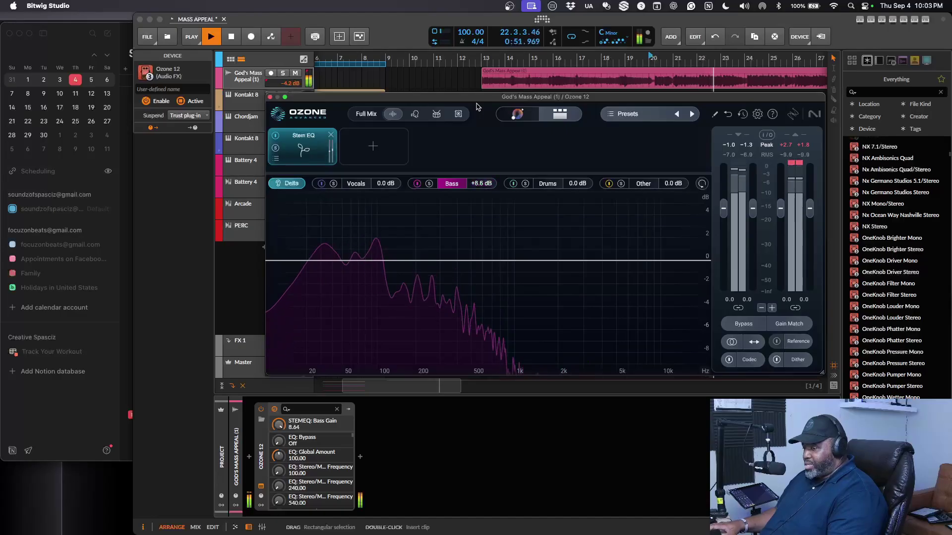
{"action": "left_click", "coordinate": [291, 185]}
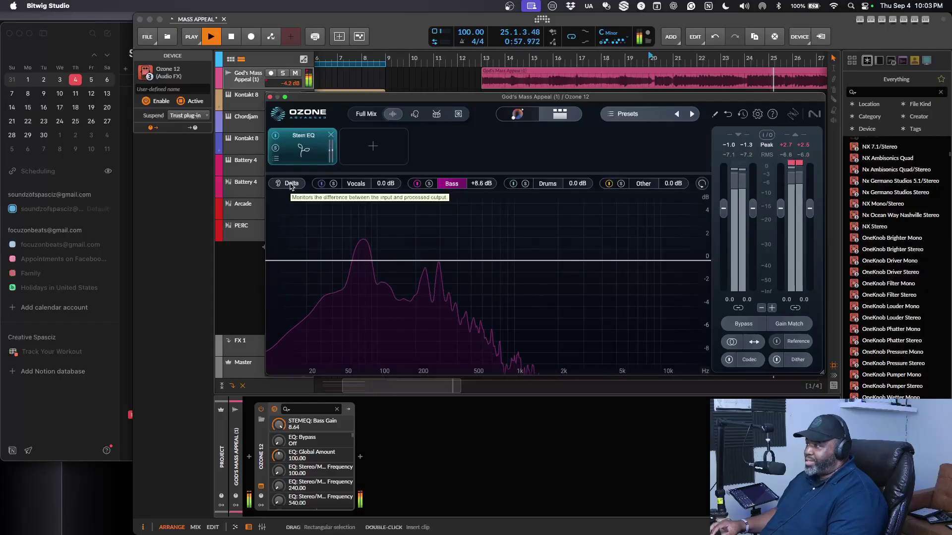
{"action": "left_click", "coordinate": [291, 184]}
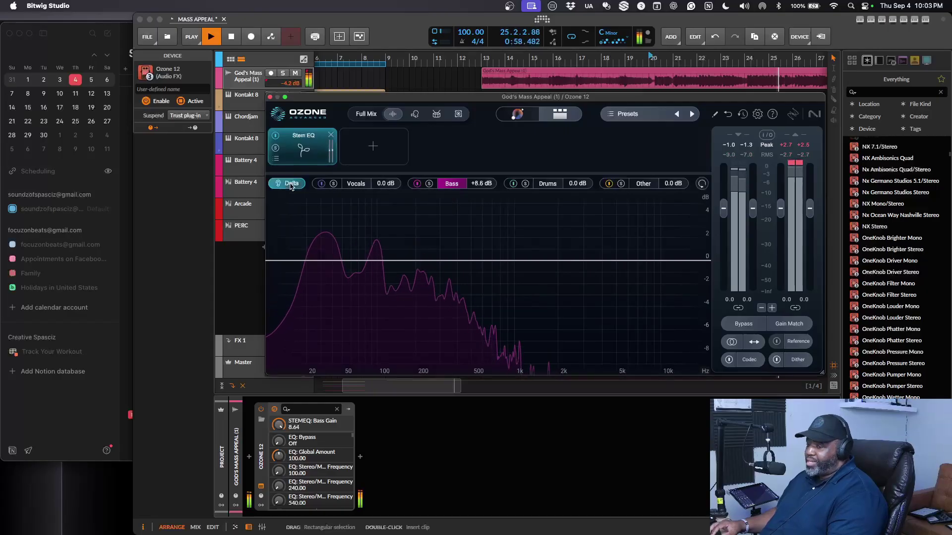
Reset the Stem EQ's Bass gain to 0 dB and stop playback
{"action": "double_click", "coordinate": [472, 185]}
{"action": "type", "text": "0"}
{"action": "key", "text": "Return"}
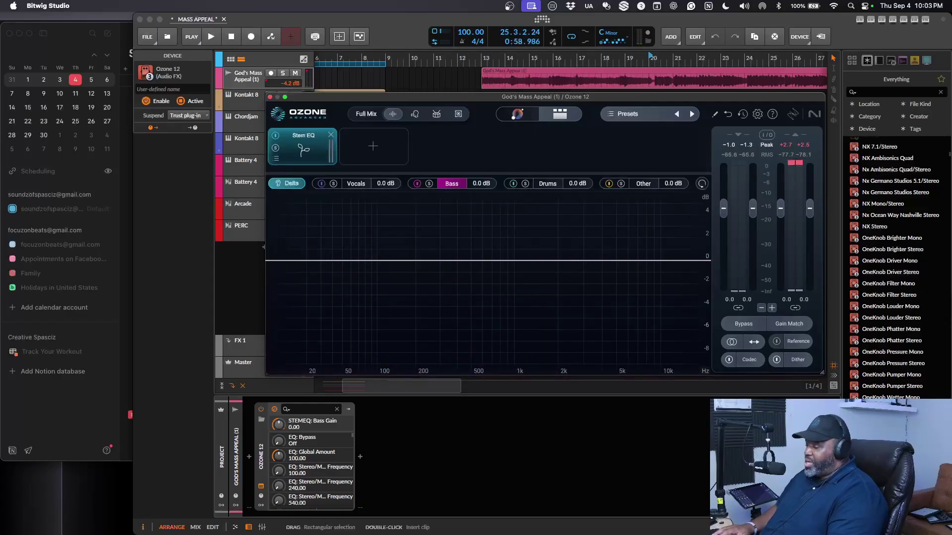
Play the track and raise the Stem EQ's Drums gain to +8.2 dB in Delta, listen with Delta off, and stop playback
{"action": "key", "text": "space"}
{"action": "left_click_drag", "start_coordinate": [574, 186], "coordinate": [569, 109]}
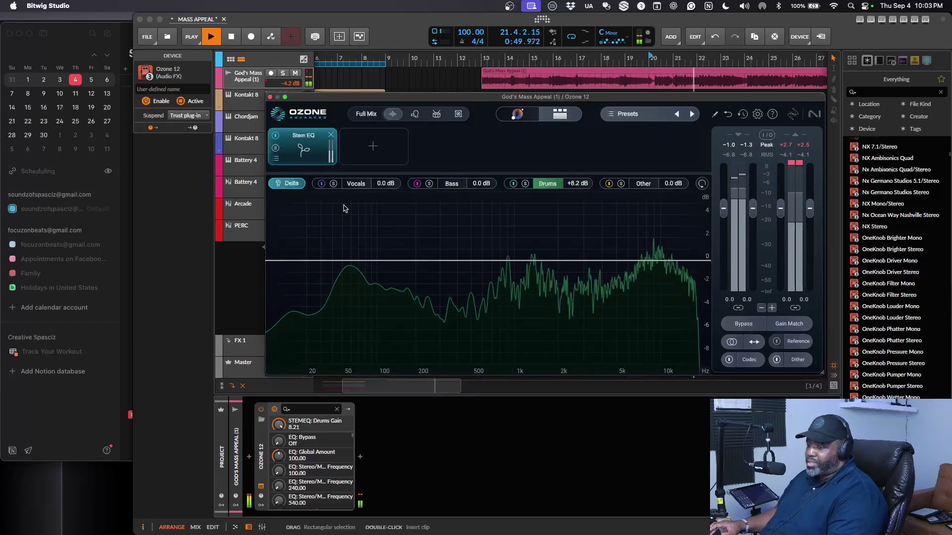
{"action": "left_click", "coordinate": [291, 184]}
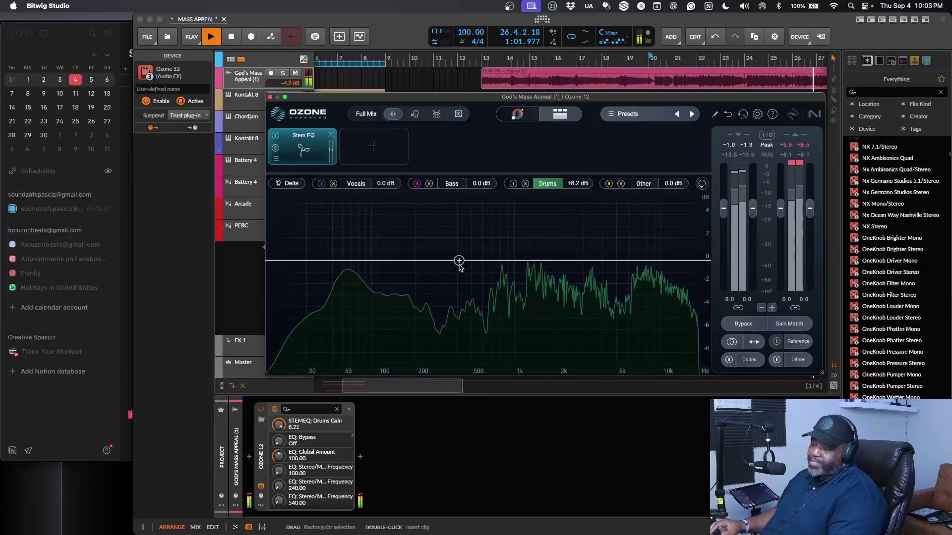
{"action": "key", "text": "space"}
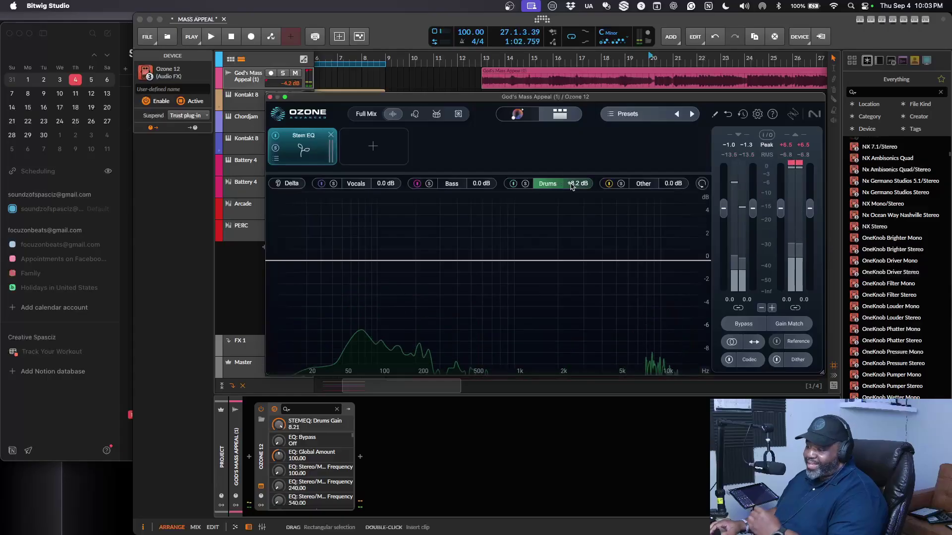
Reset the Stem EQ's Drums gain to 0 dB and remove the module from the chain
{"action": "double_click", "coordinate": [571, 184]}
{"action": "type", "text": "0"}
{"action": "key", "text": "Return"}
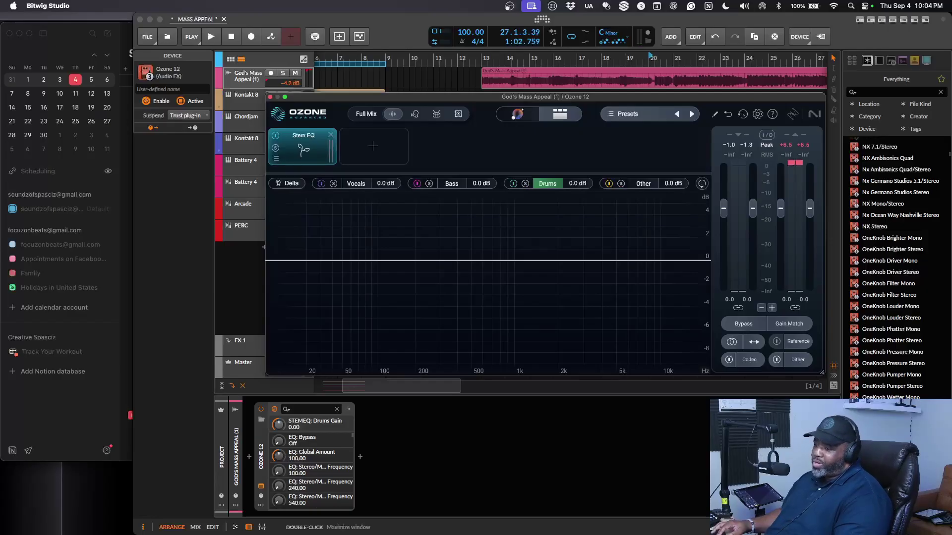
{"action": "left_click", "coordinate": [331, 136]}
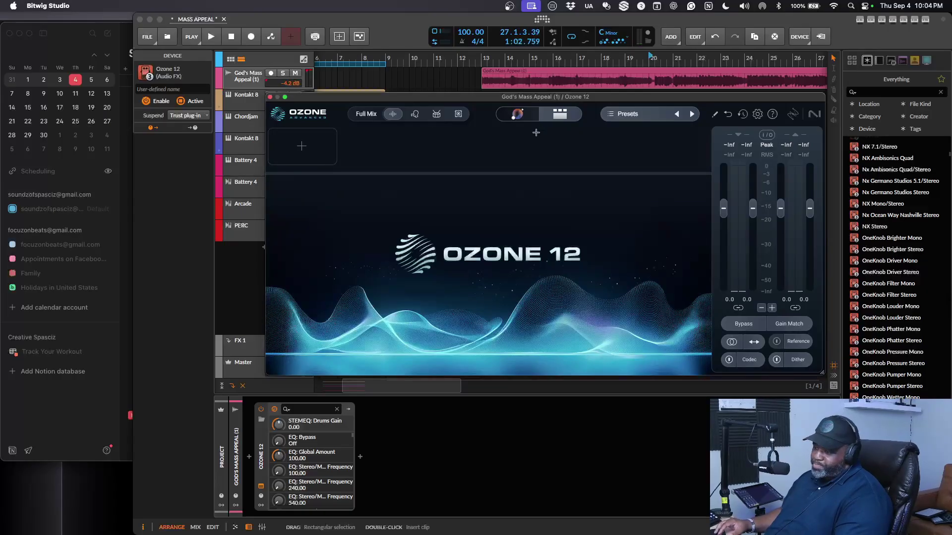
Open the Master Assistant, restart its learning with the Custom setup, and review the target and processing options
{"action": "left_click", "coordinate": [517, 114]}
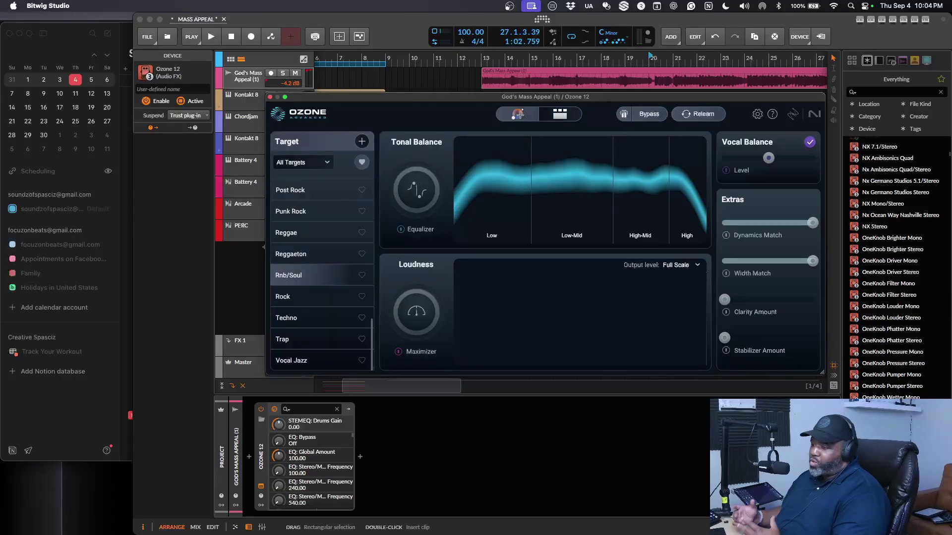
{"action": "left_click", "coordinate": [696, 114]}
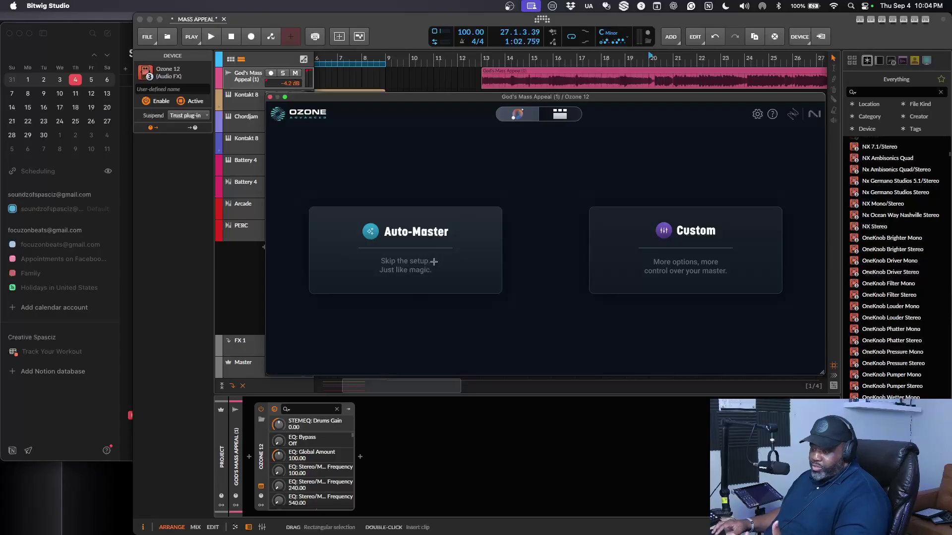
{"action": "left_click", "coordinate": [692, 231]}
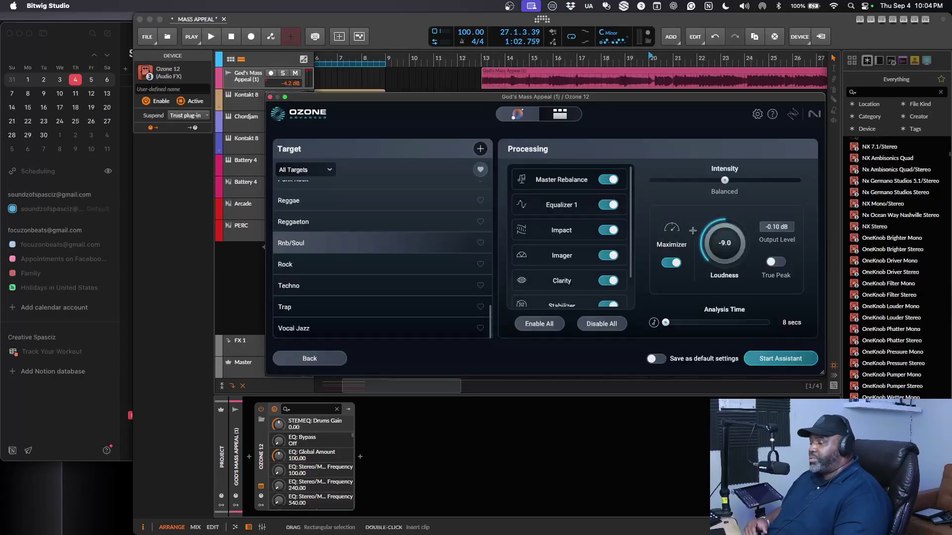
{"action": "scroll", "coordinate": [382, 251], "scroll_direction": "up", "scroll_amount": 1}
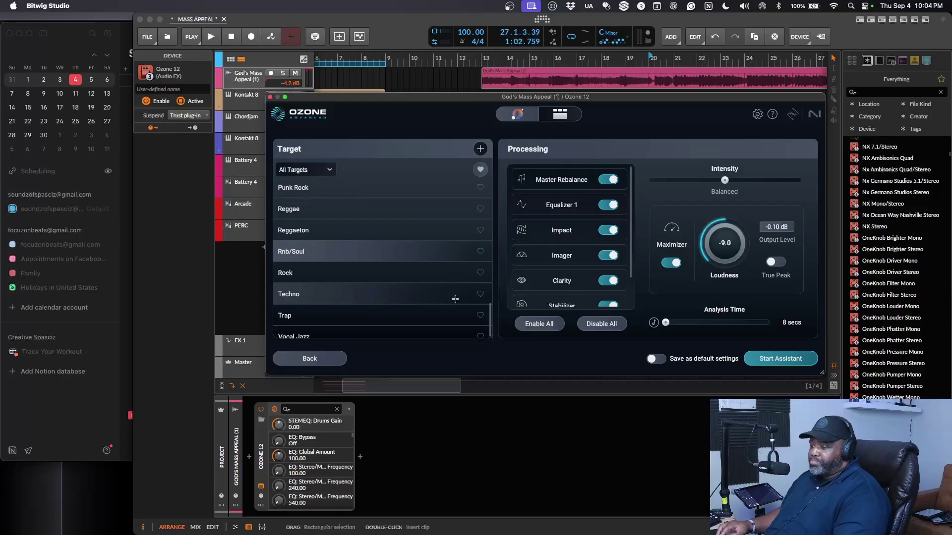
{"action": "mouse_move", "coordinate": [589, 192]}
{"action": "left_mouse_down"}
{"action": "mouse_move", "coordinate": [590, 233]}
{"action": "mouse_move", "coordinate": [590, 183]}
{"action": "left_mouse_up"}
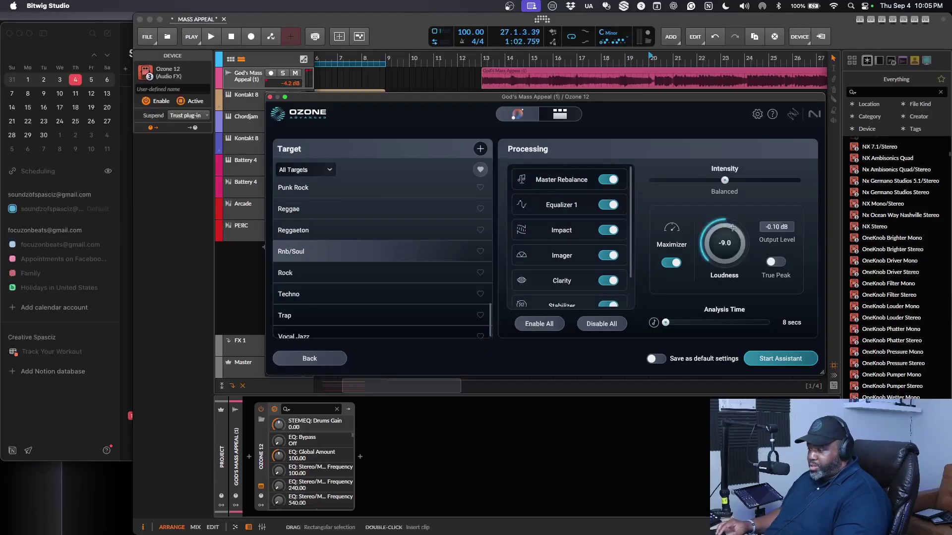
Set the Maximizer's Loudness target to -6.0 and run the assistant with the Rnb/Soul target on the playing track
{"action": "left_click_drag", "start_coordinate": [727, 252], "coordinate": [737, 231]}
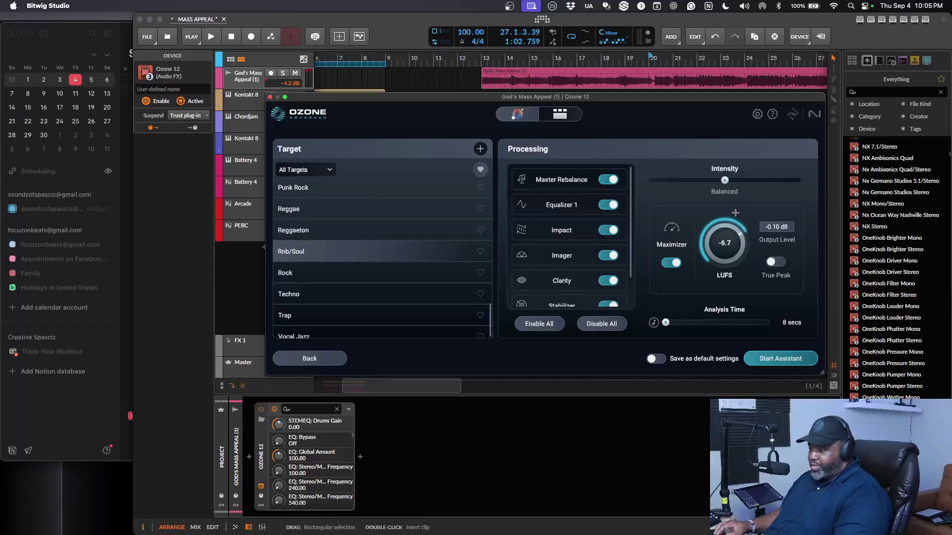
{"action": "left_click_drag", "start_coordinate": [735, 210], "coordinate": [735, 201]}
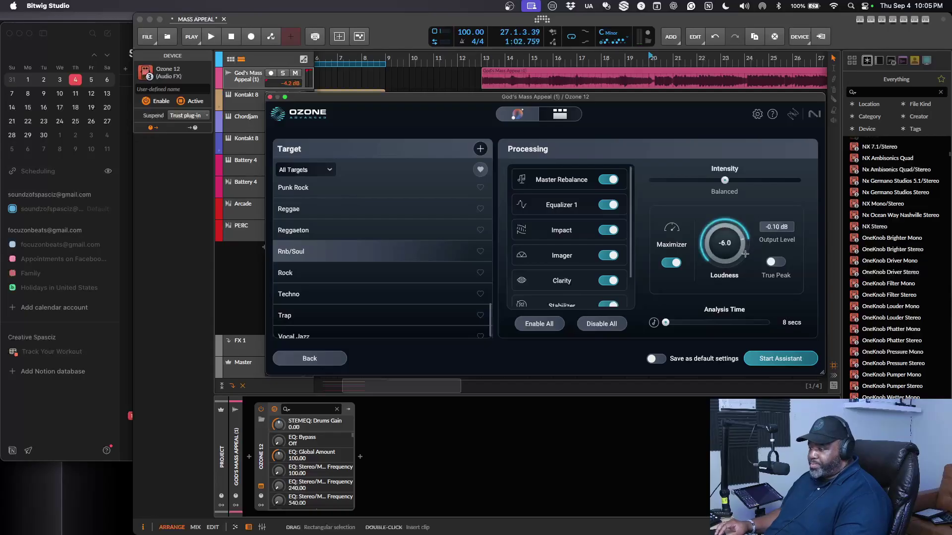
{"action": "left_click_drag", "start_coordinate": [730, 247], "coordinate": [732, 252]}
{"action": "left_click", "coordinate": [791, 360]}
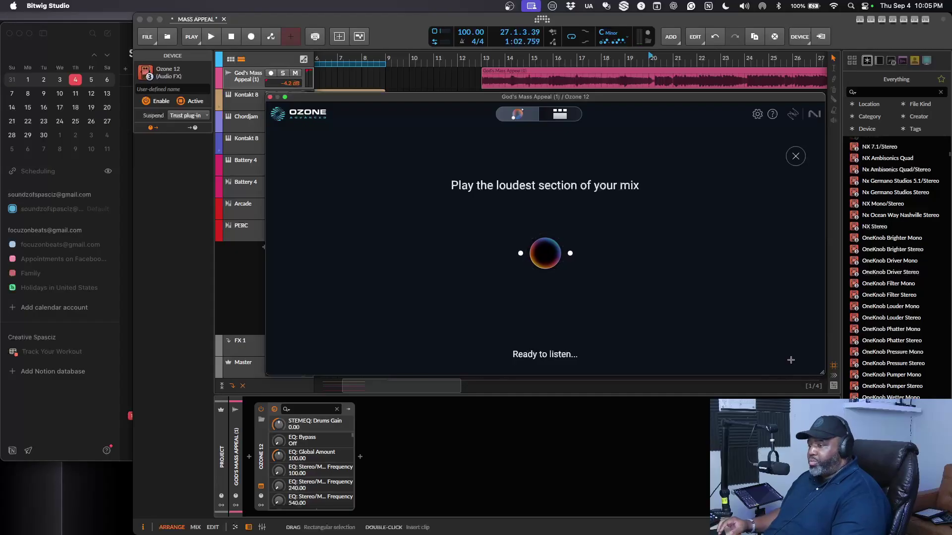
{"action": "key", "text": "space"}
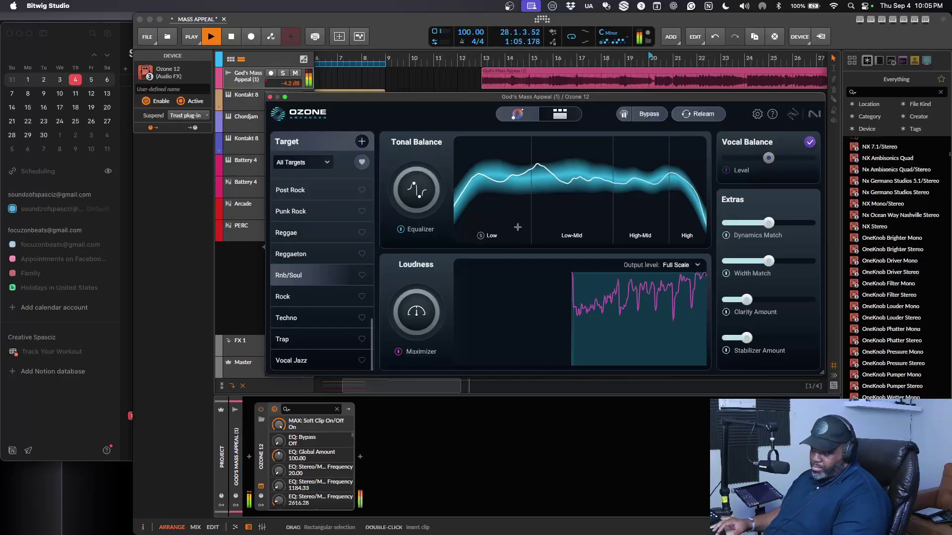
Look through the module chain the assistant generated and undo its settings
{"action": "left_click", "coordinate": [560, 113]}
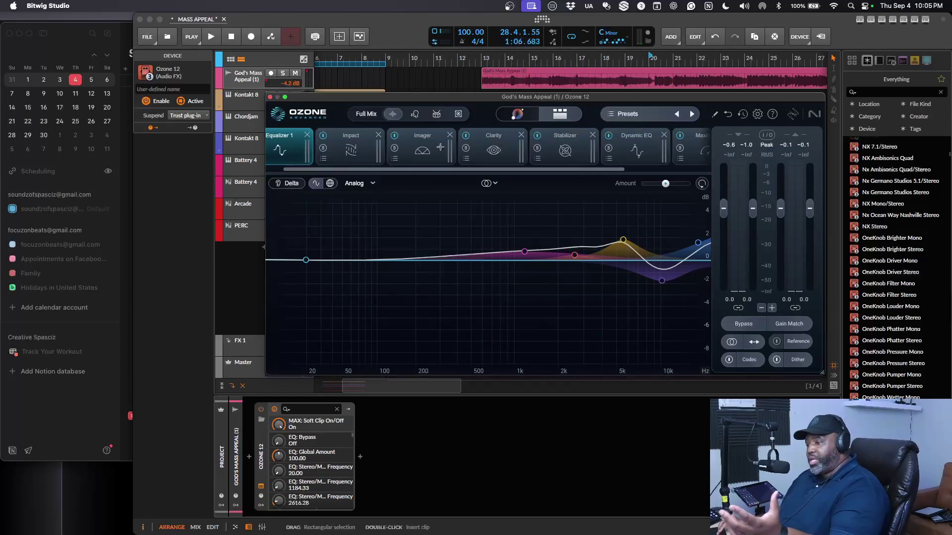
{"action": "scroll", "coordinate": [441, 147], "scroll_direction": "right", "scroll_amount": 3}
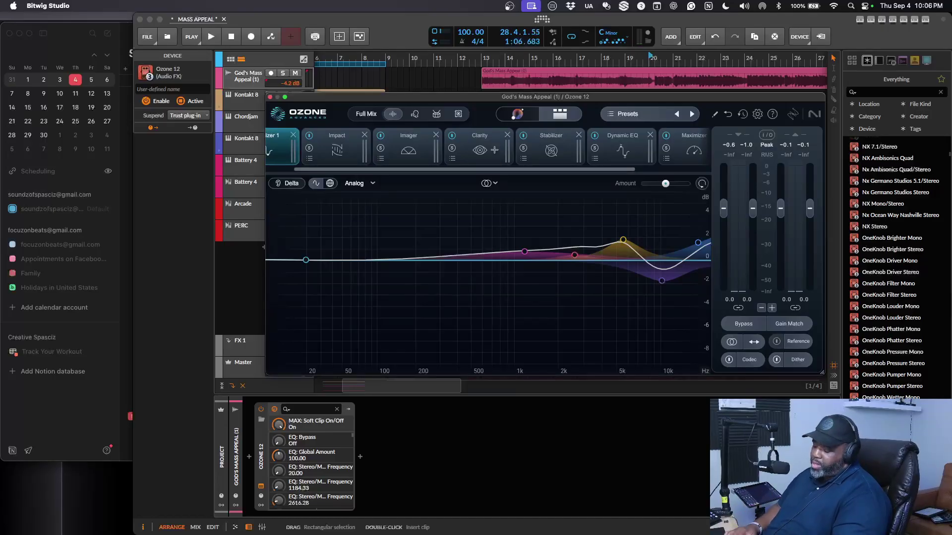
{"action": "key", "text": "super+z"}
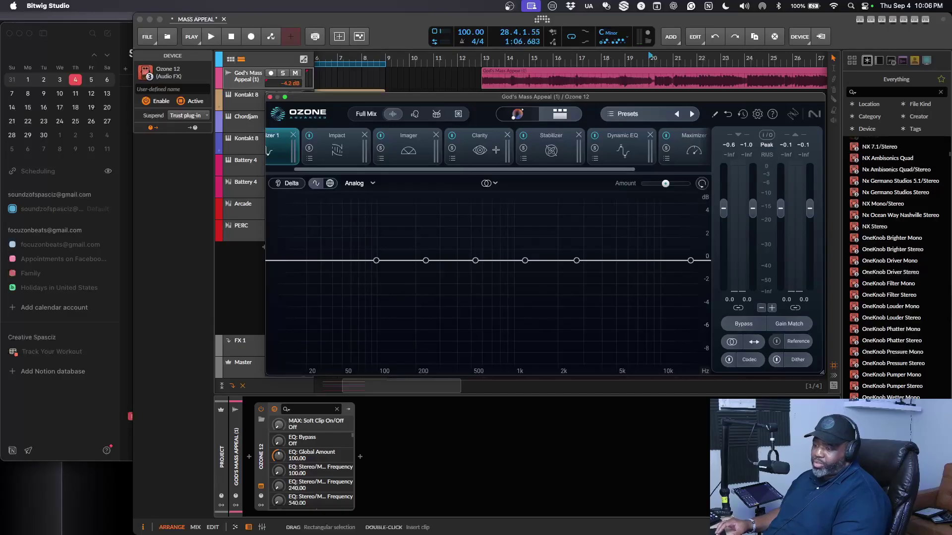
{"action": "left_click", "coordinate": [517, 113]}
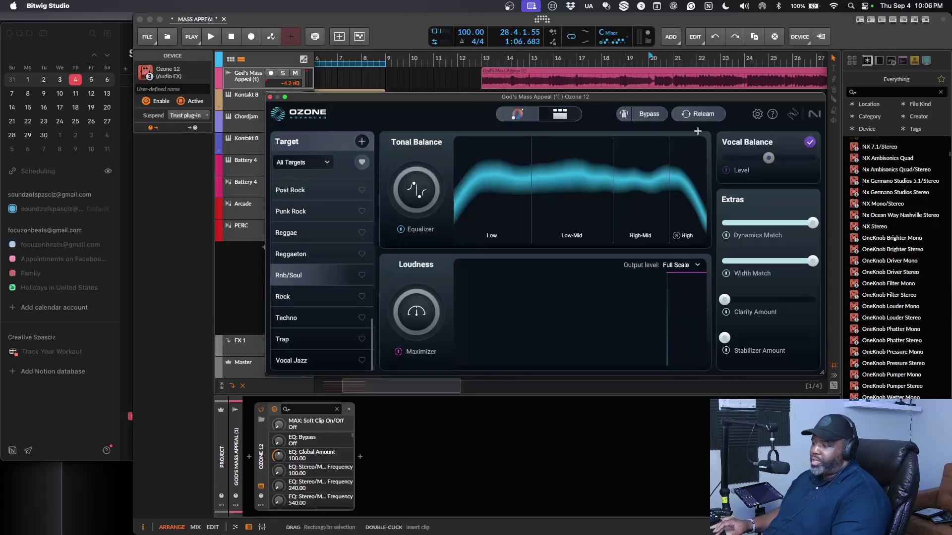
{"action": "left_click", "coordinate": [696, 115]}
{"action": "left_click", "coordinate": [564, 117]}
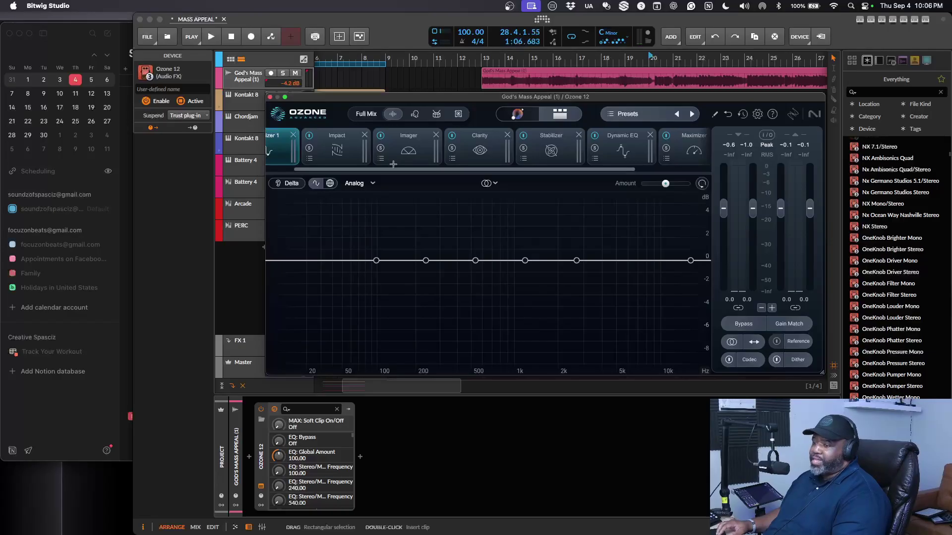
Remove every module from the chain, from Equalizer 1 through Impact, Imager, Clarity, Stabilizer and Dynamic EQ to Maximizer
{"action": "scroll", "coordinate": [393, 164], "scroll_direction": "left", "scroll_amount": 2}
{"action": "left_click", "coordinate": [330, 135]}
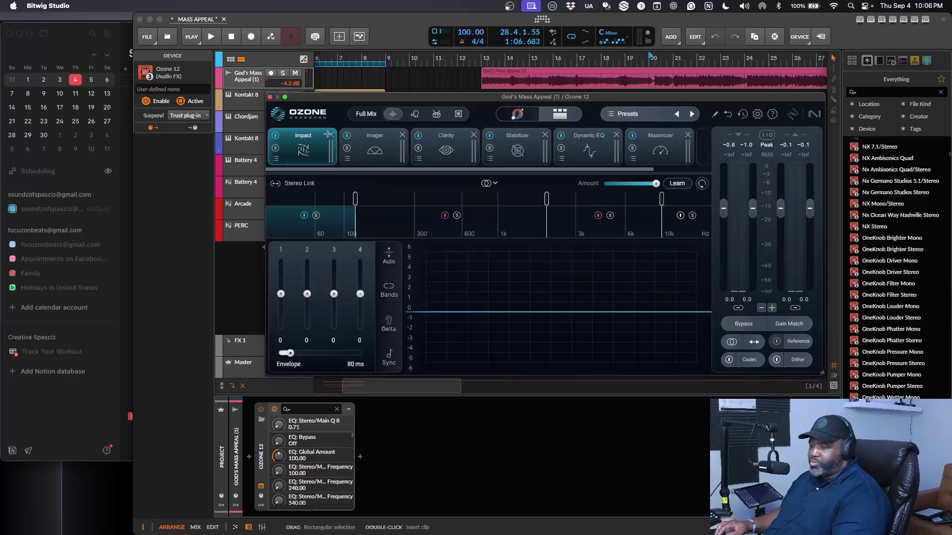
{"action": "left_click", "coordinate": [330, 135]}
{"action": "left_click", "coordinate": [329, 135]}
{"action": "left_click", "coordinate": [329, 135]}
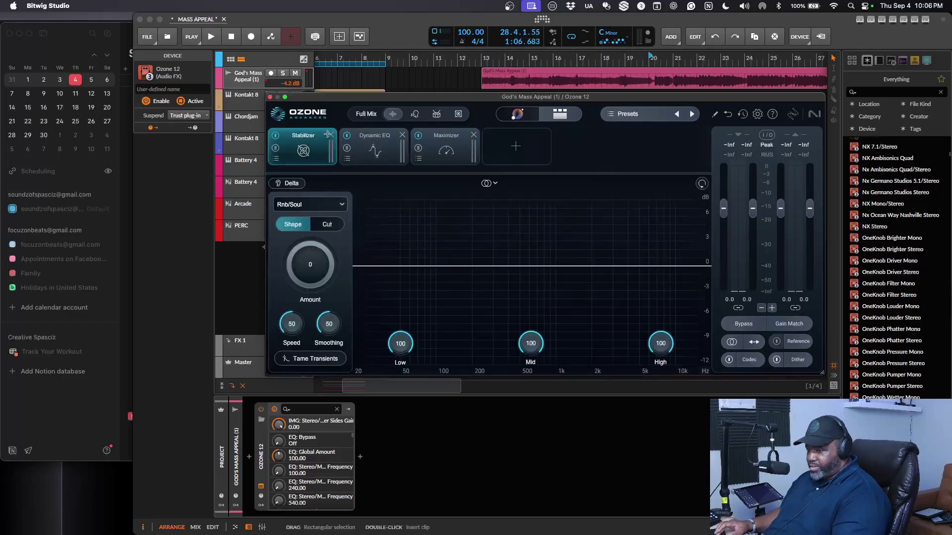
{"action": "left_click", "coordinate": [328, 135]}
{"action": "left_click", "coordinate": [328, 134]}
{"action": "left_click", "coordinate": [328, 135]}
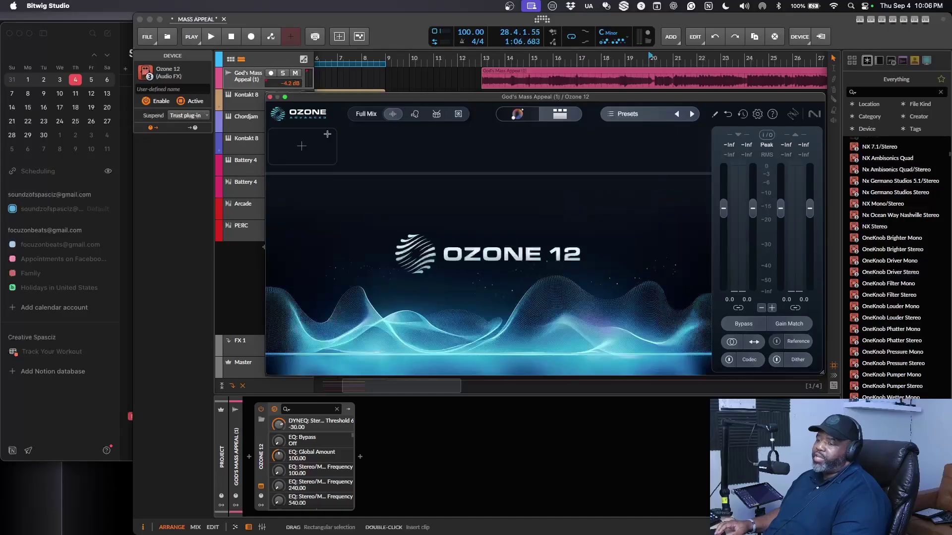
Add the Maximizer module to the empty chain, set its limiting mode to IRC 5 and start playback
{"action": "left_click", "coordinate": [302, 158]}
{"action": "left_click", "coordinate": [307, 316]}
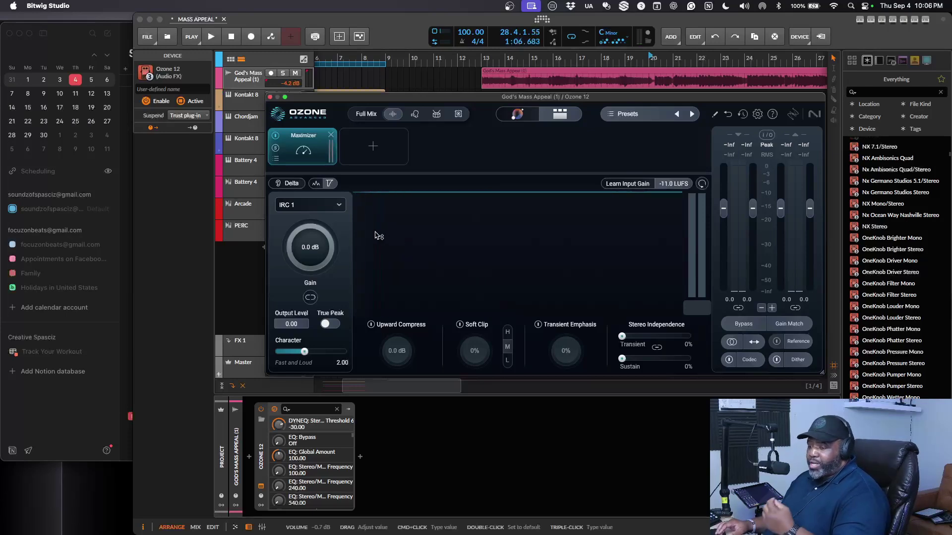
{"action": "left_click", "coordinate": [339, 205]}
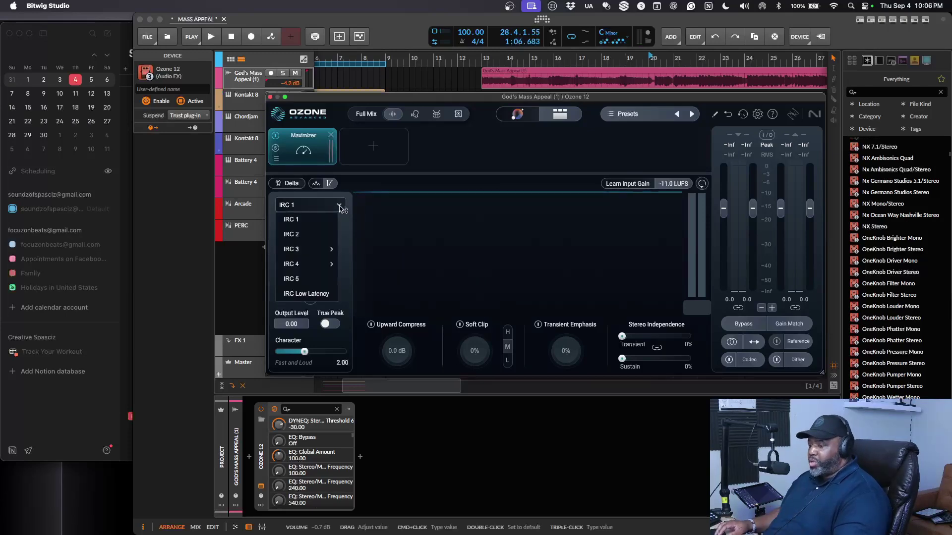
{"action": "left_click", "coordinate": [303, 279]}
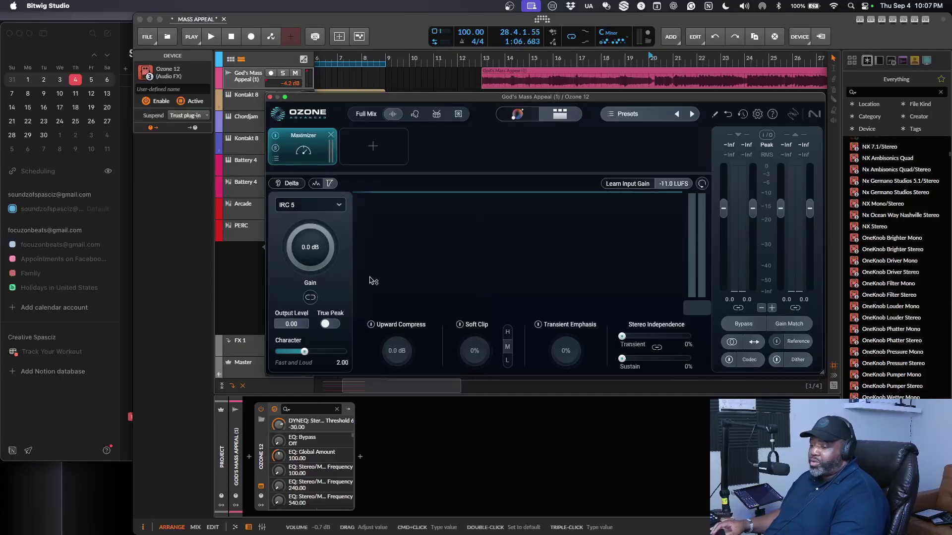
{"action": "key", "text": "space"}
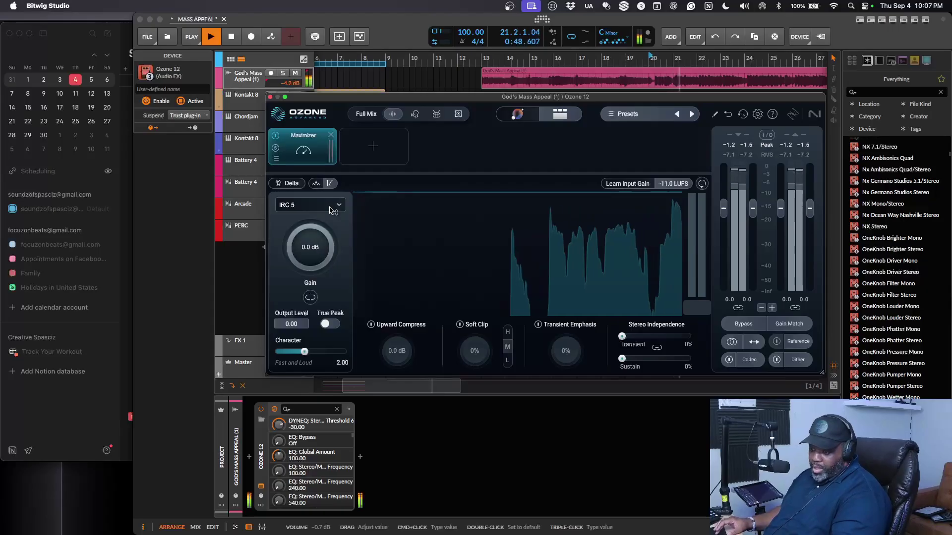
Raise the Maximizer's gain to +5.8 dB while the track plays, then stop playback
{"action": "left_click_drag", "start_coordinate": [320, 235], "coordinate": [317, 199]}
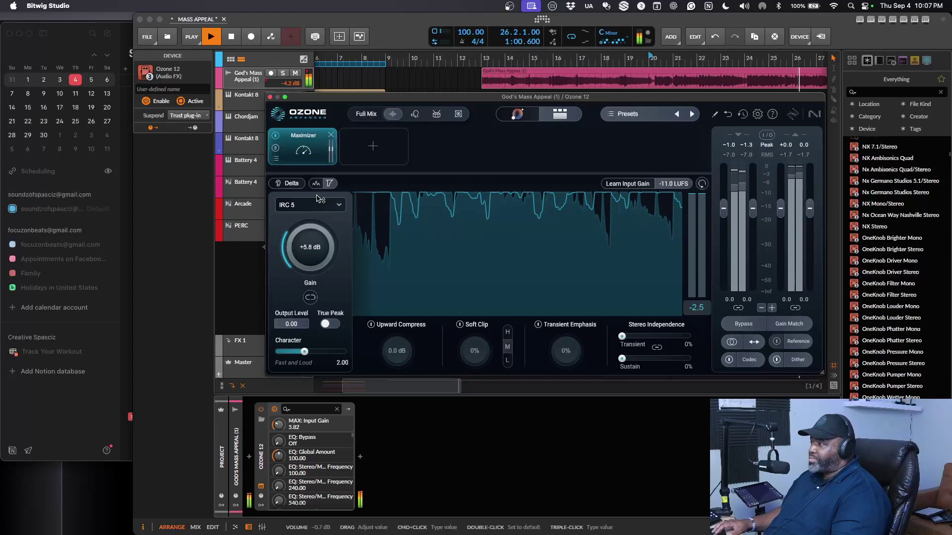
{"action": "key", "text": "space"}
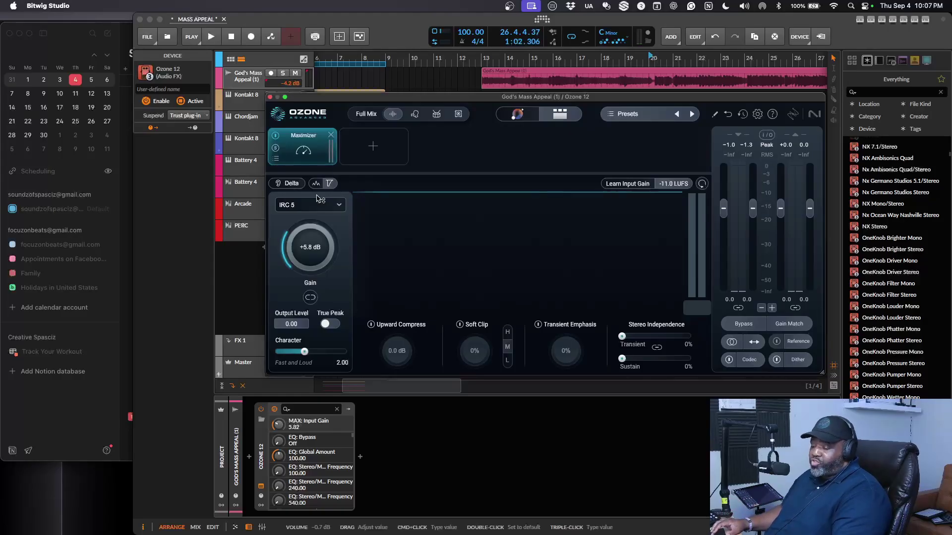
Replay the track with Delta monitoring on, raise the Maximizer's gain to +9.0 dB and switch Delta off again
{"action": "key", "text": "space"}
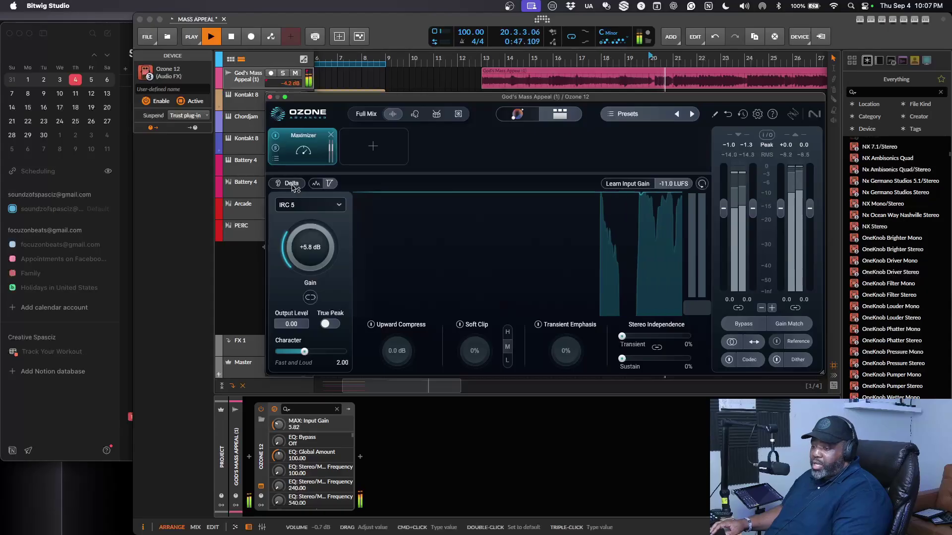
{"action": "left_click", "coordinate": [291, 184]}
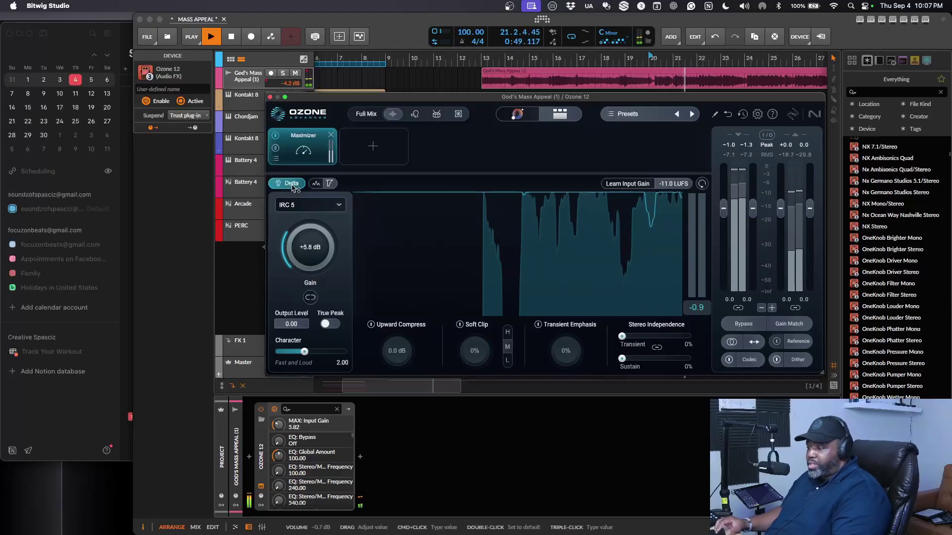
{"action": "left_click_drag", "start_coordinate": [309, 248], "coordinate": [316, 221]}
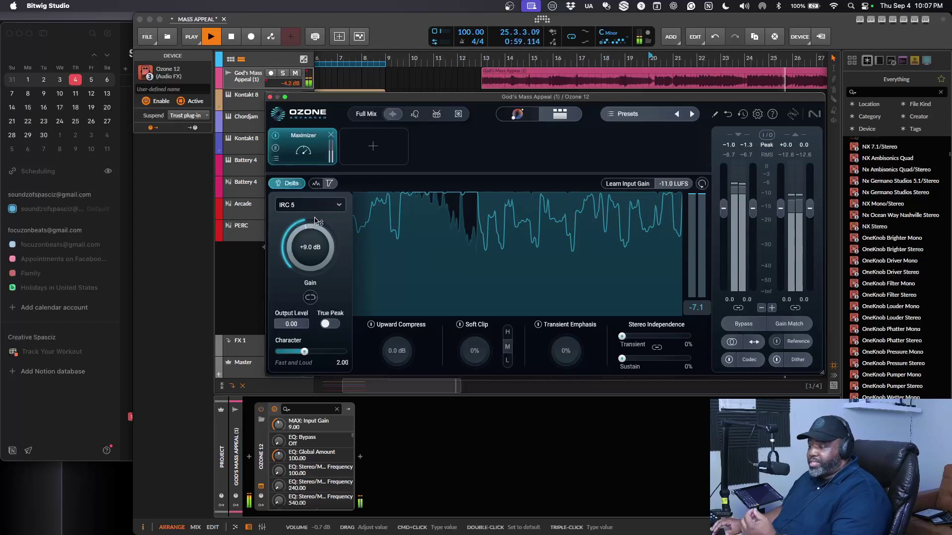
{"action": "left_click", "coordinate": [291, 183]}
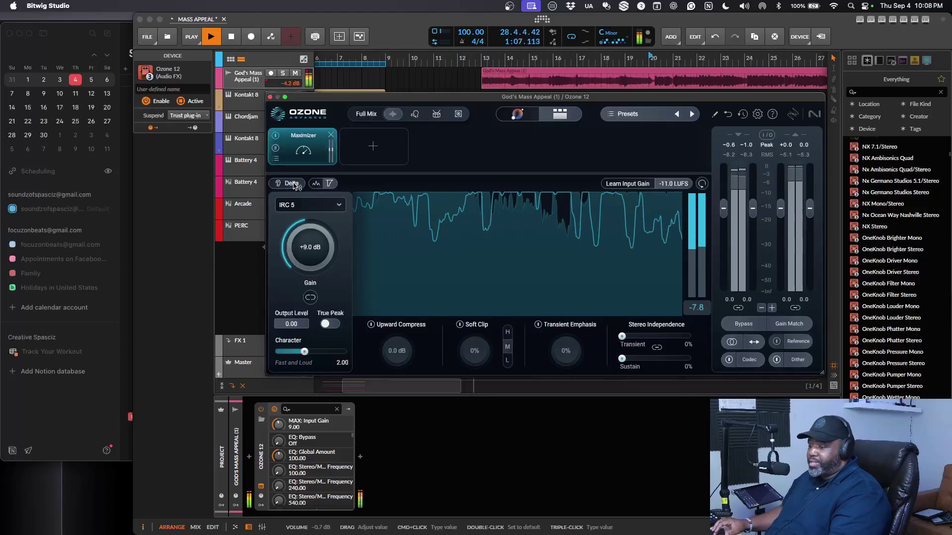
Bring the Maximizer's gain back down to 0.0 dB and stop playback
{"action": "left_click_drag", "start_coordinate": [296, 217], "coordinate": [313, 350]}
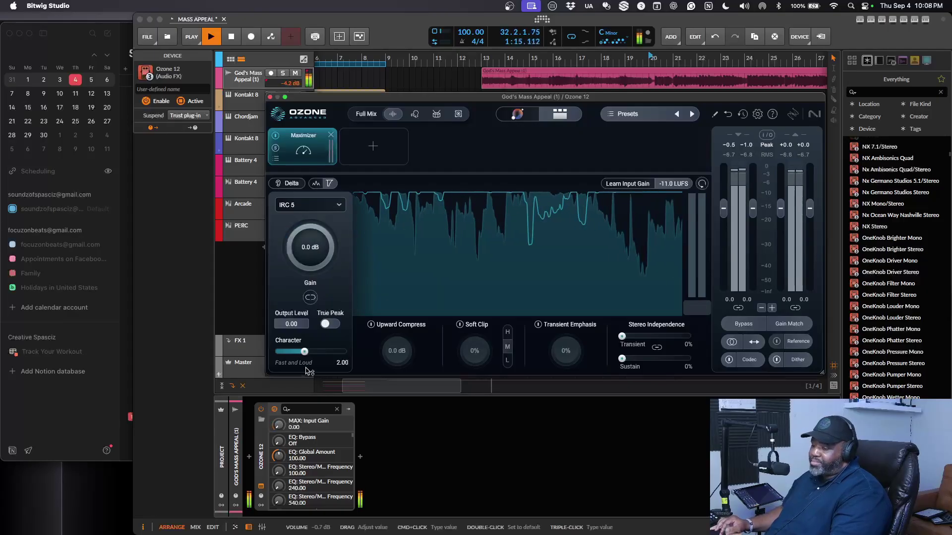
{"action": "key", "text": "space"}
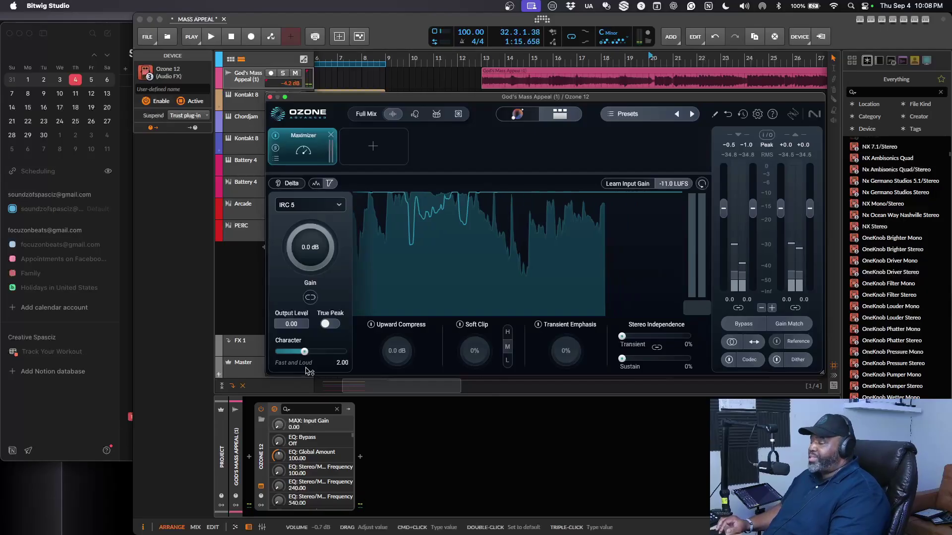